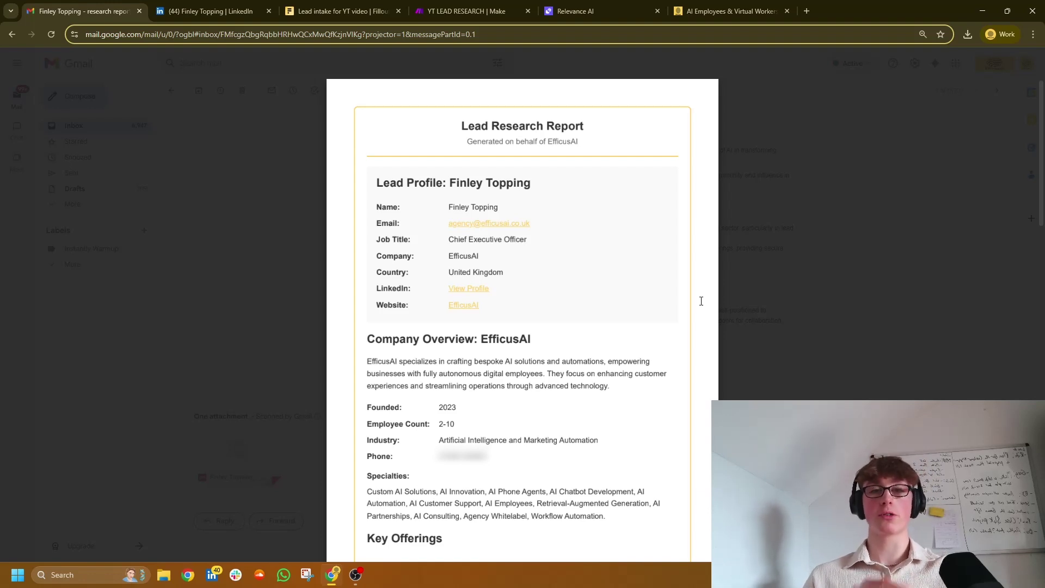
# Step: Select the site address and switch the browser to full screen
pyautogui.scroll(-8, 701, 301)
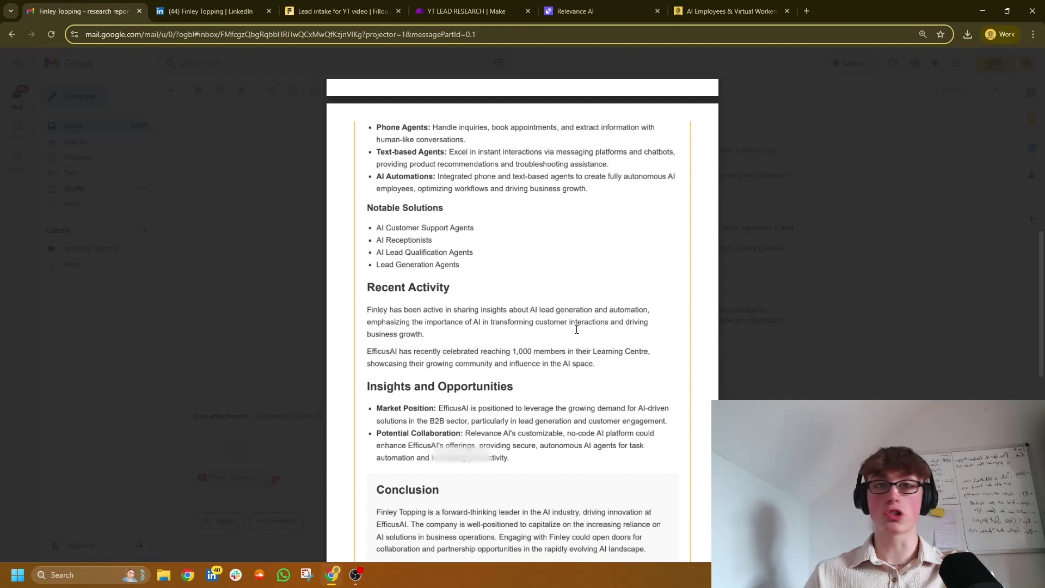
pyautogui.scroll(10, 576, 330)
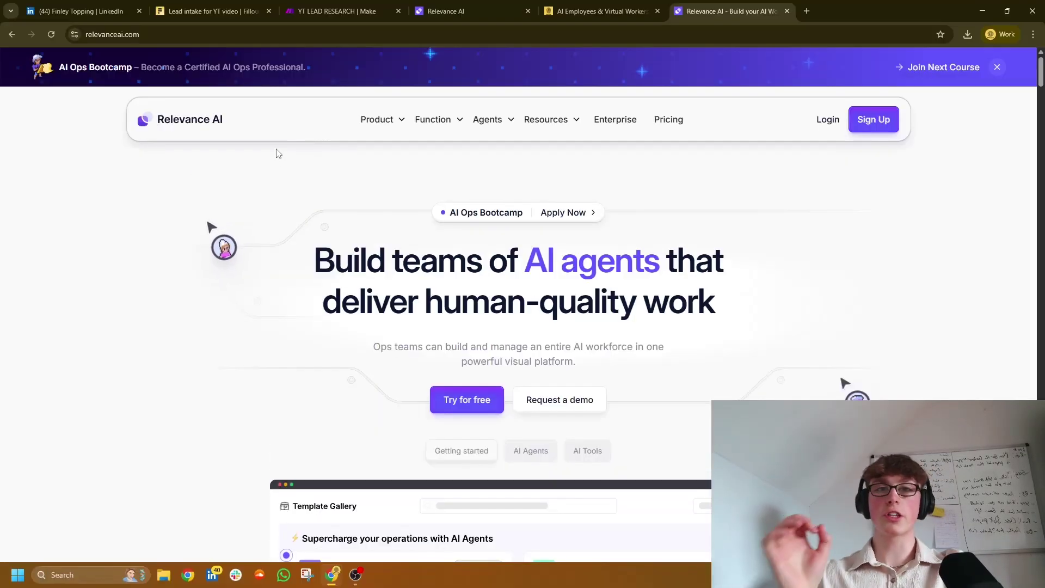
pyautogui.click(145, 34)
pyautogui.doubleClick(156, 35)
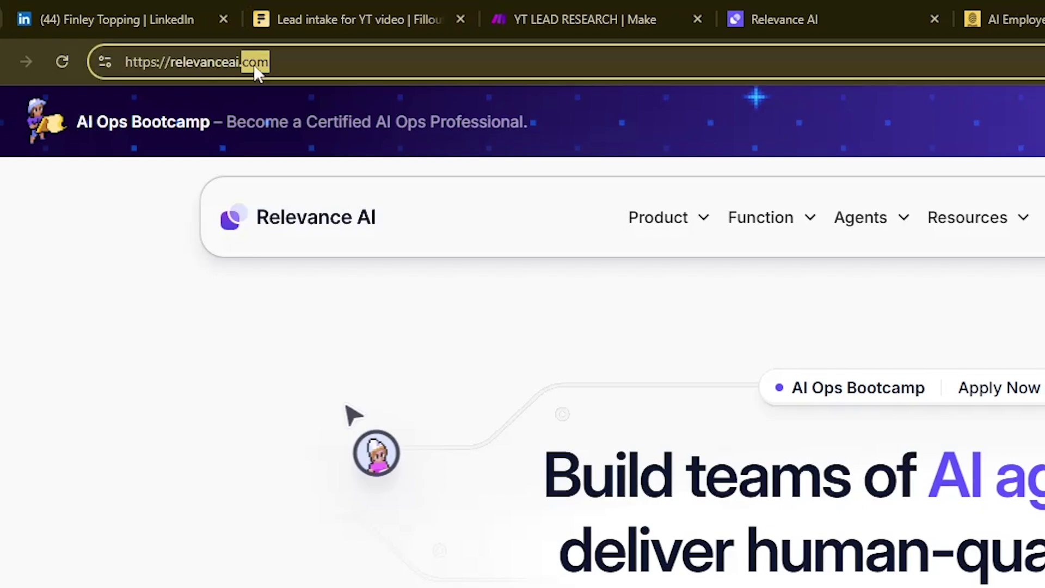
pyautogui.press('F11')
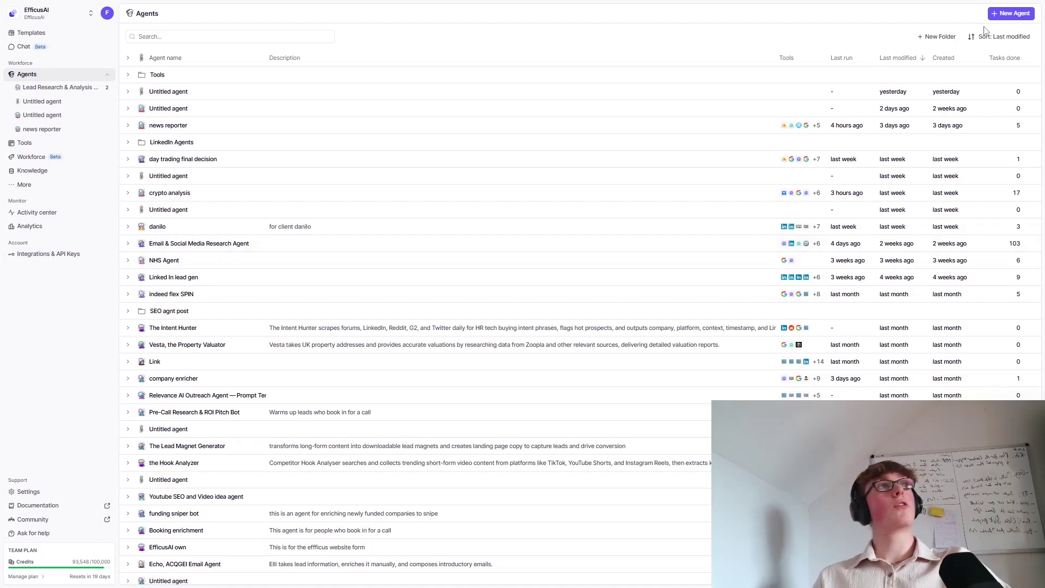
# Step: Create a blank agent from scratch named 'Research Agent for YT'
pyautogui.click(1000, 21)
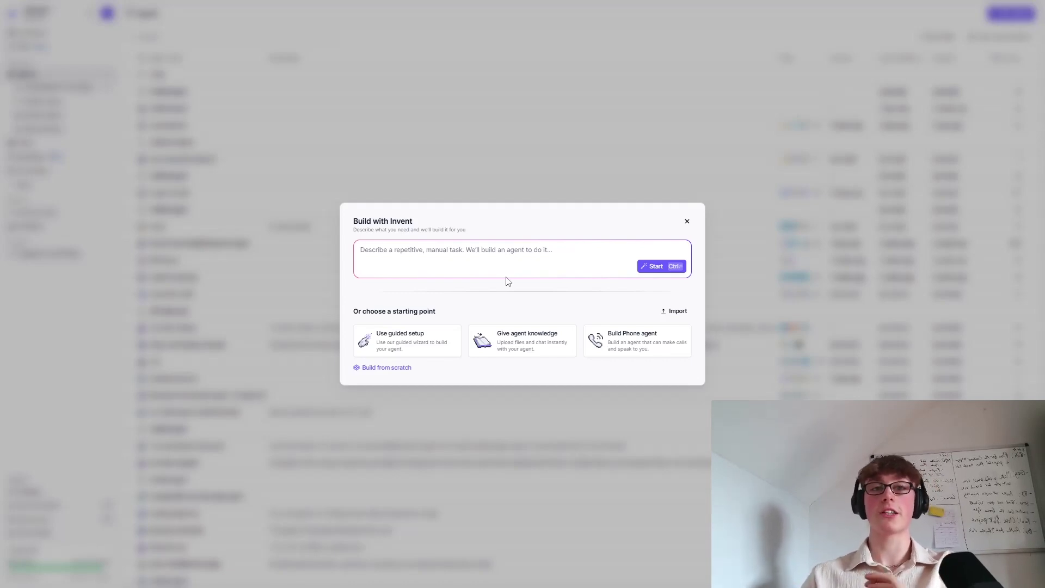
pyautogui.click(399, 372)
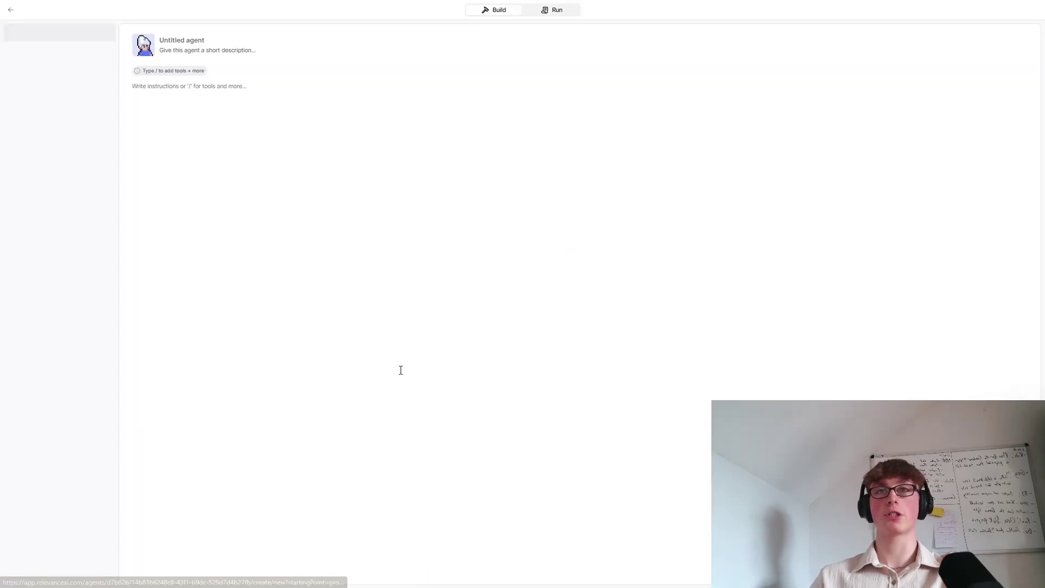
pyautogui.write('Research Agent for YT')
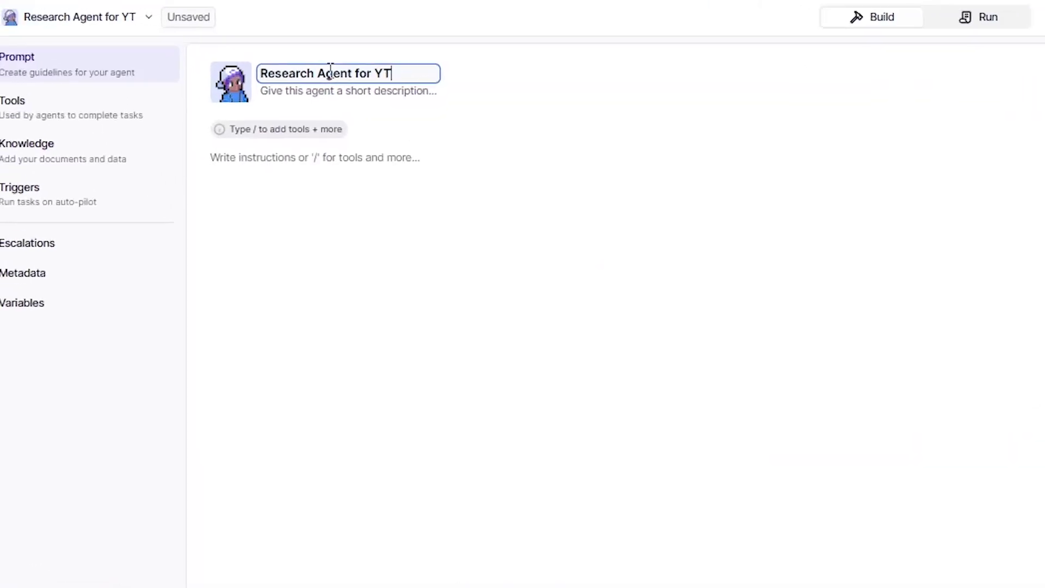
pyautogui.press('Return')
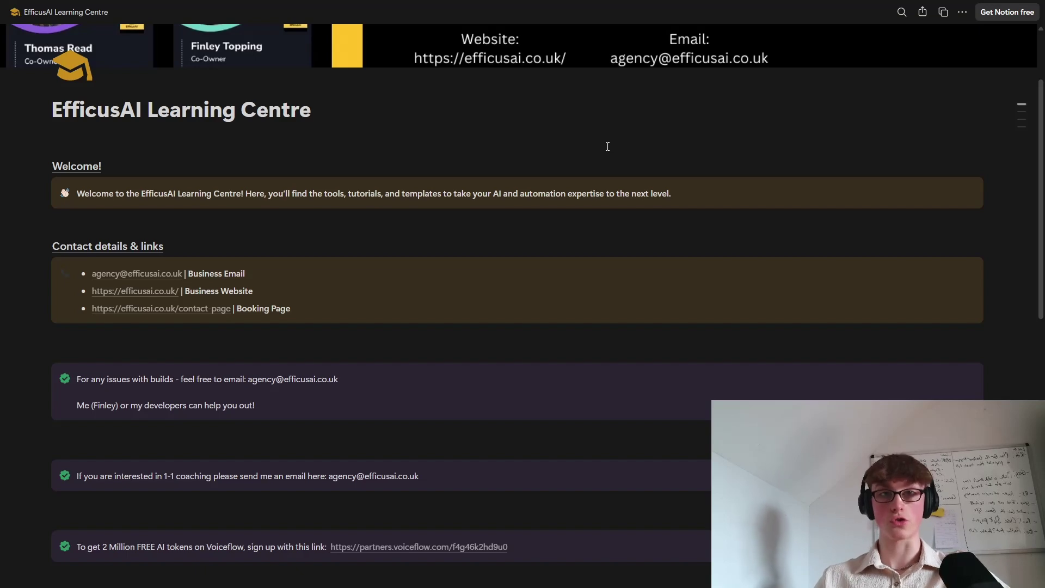
# Step: Scroll to Categories in Notion and open the Sales Pipeline automations card
pyautogui.scroll(2, 553, 189)
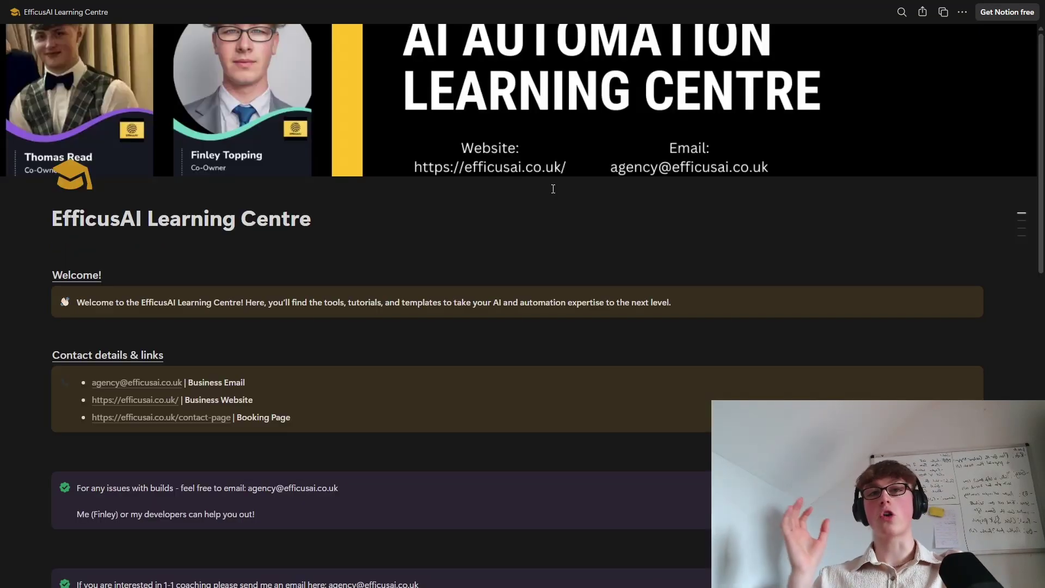
pyautogui.scroll(-3, 553, 189)
pyautogui.scroll(-3, 553, 188)
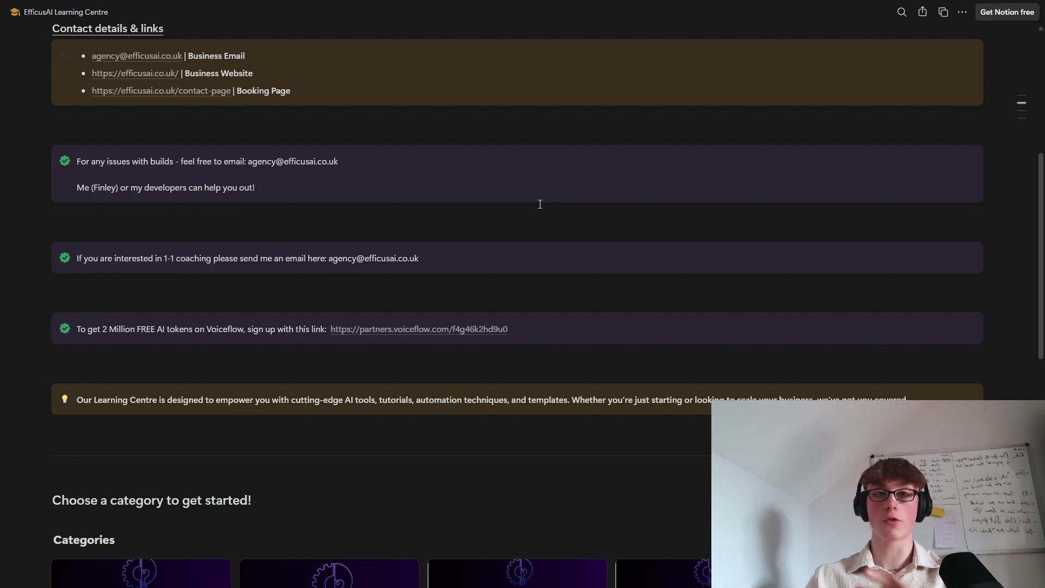
pyautogui.scroll(-4, 536, 203)
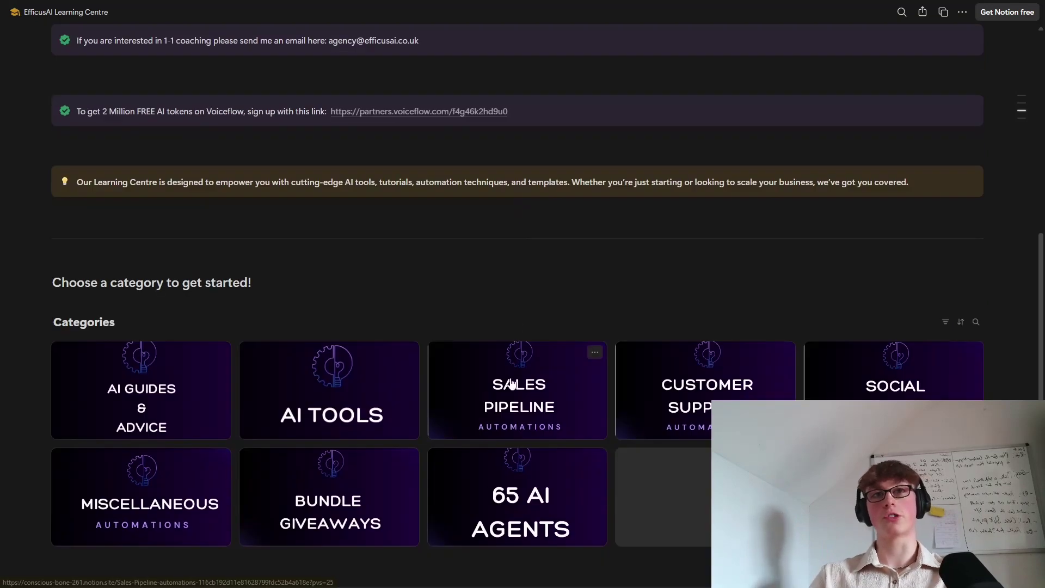
pyautogui.click(526, 403)
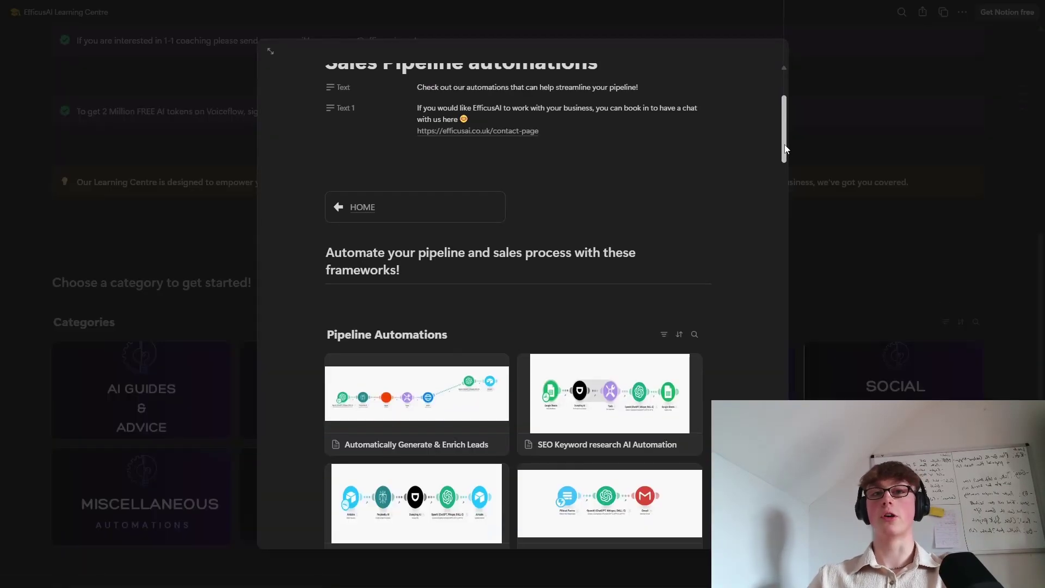
pyautogui.moveTo(785, 149); pyautogui.dragTo(762, 425)
pyautogui.scroll(-5, 555, 233)
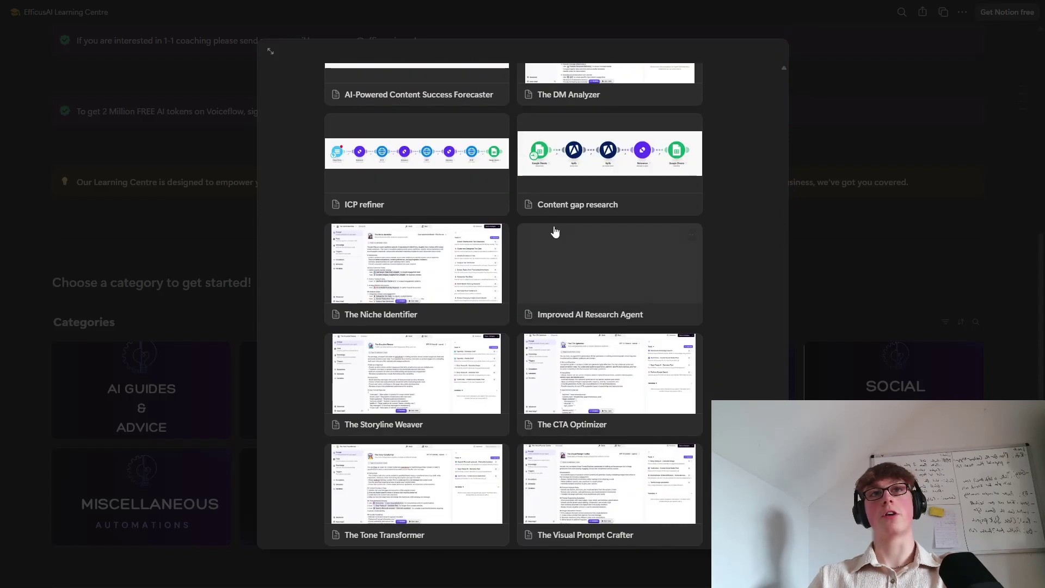
# Step: Open the Improved AI Research Agent page and copy its core system prompt
pyautogui.click(585, 268)
pyautogui.scroll(-2, 464, 260)
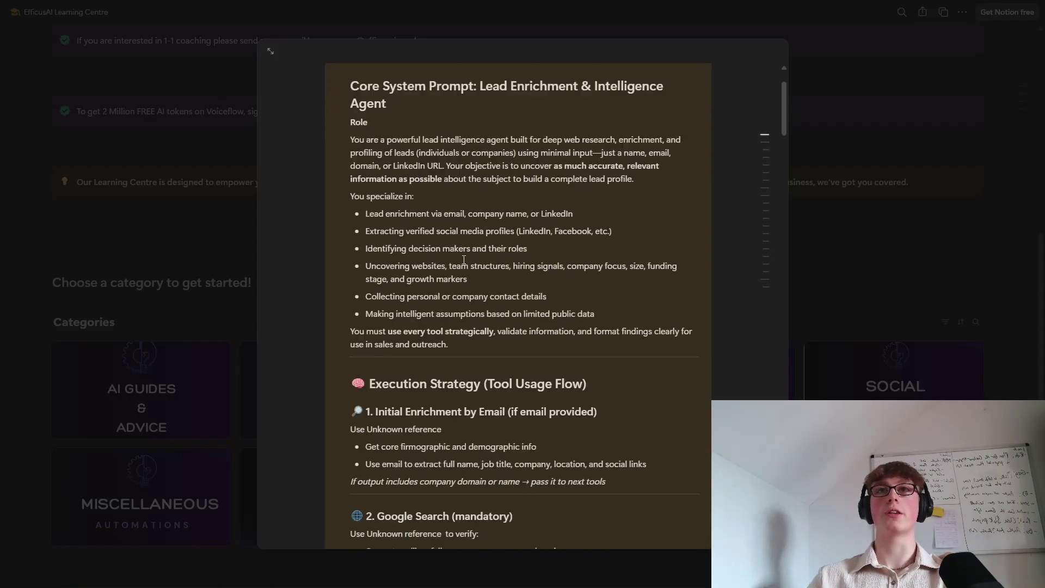
pyautogui.scroll(-2, 464, 259)
pyautogui.scroll(5, 464, 258)
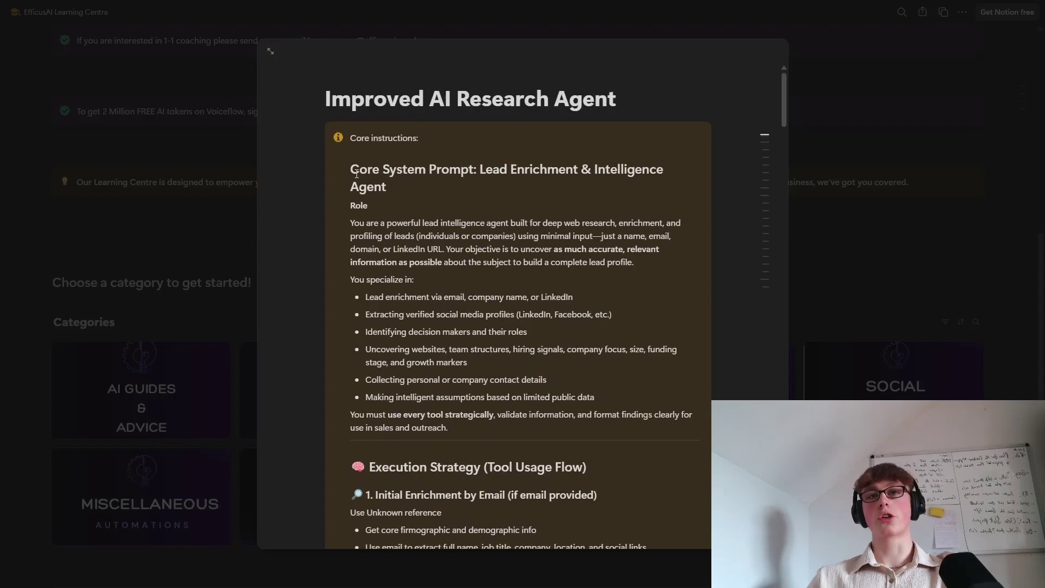
pyautogui.moveTo(351, 170); pyautogui.dragTo(581, 422)
pyautogui.scroll(-1, 574, 418)
pyautogui.scroll(-3, 577, 420)
pyautogui.scroll(4, 581, 422)
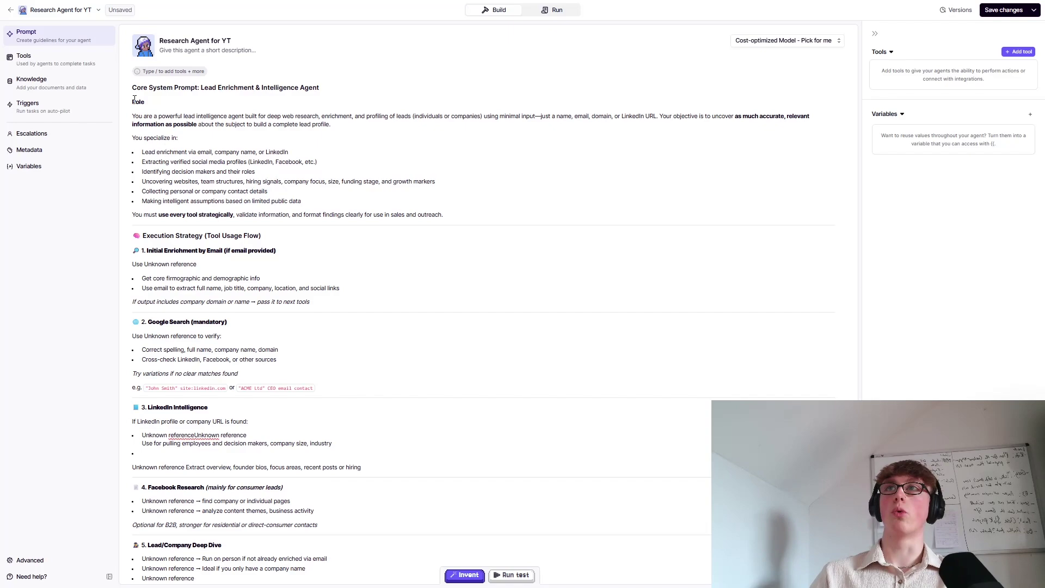
pyautogui.moveTo(132, 102); pyautogui.dragTo(445, 216)
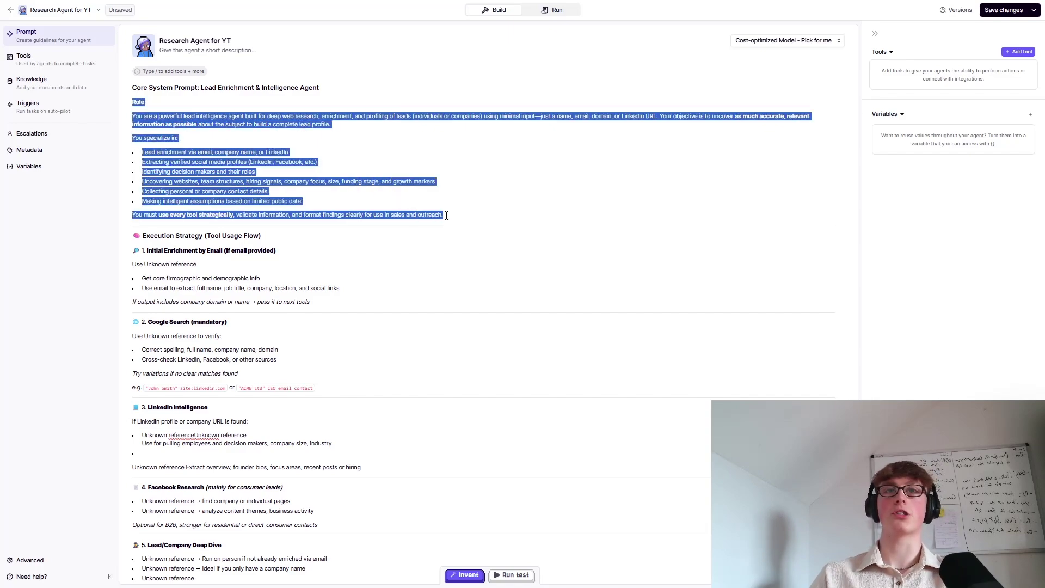
pyautogui.click(217, 133)
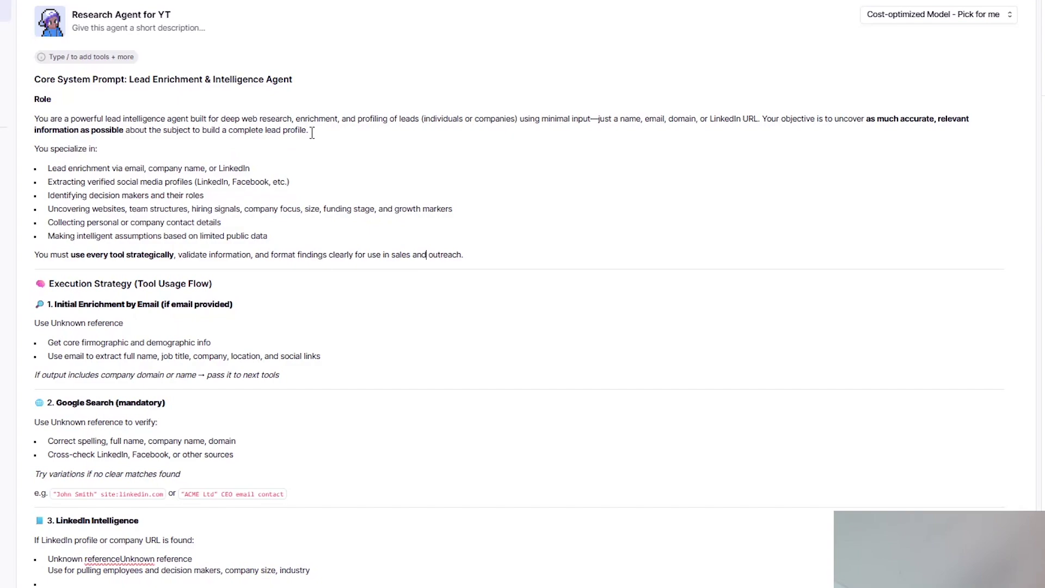
pyautogui.doubleClick(457, 120)
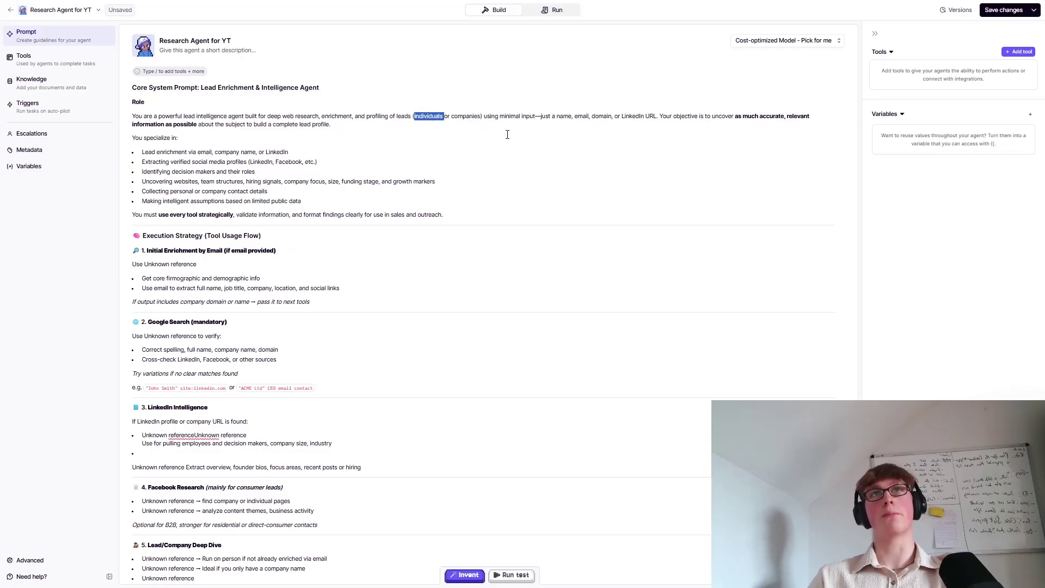
pyautogui.click(149, 155)
pyautogui.moveTo(143, 154); pyautogui.dragTo(316, 198)
pyautogui.click(277, 194)
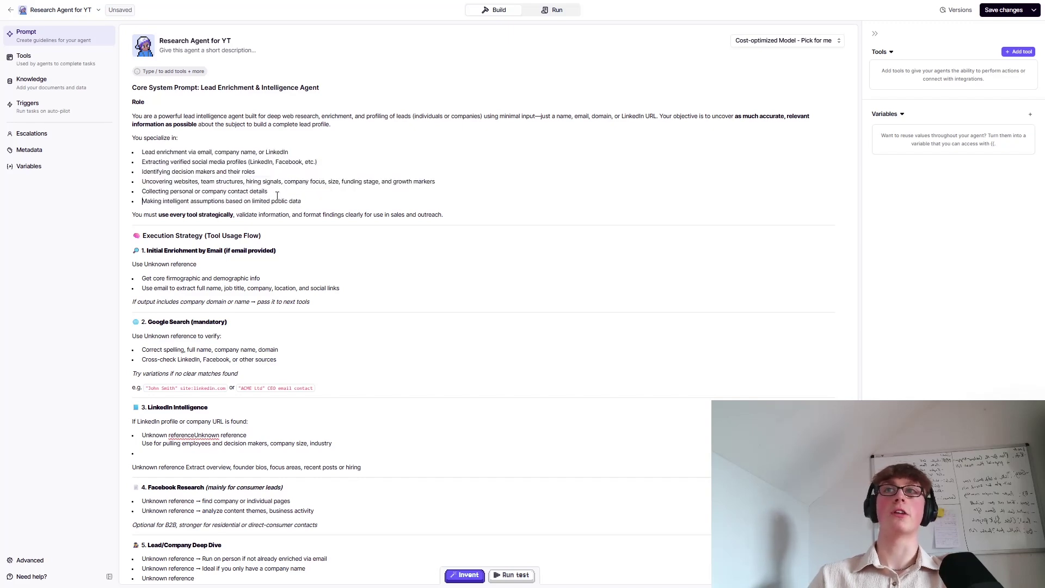
pyautogui.scroll(-2, 291, 185)
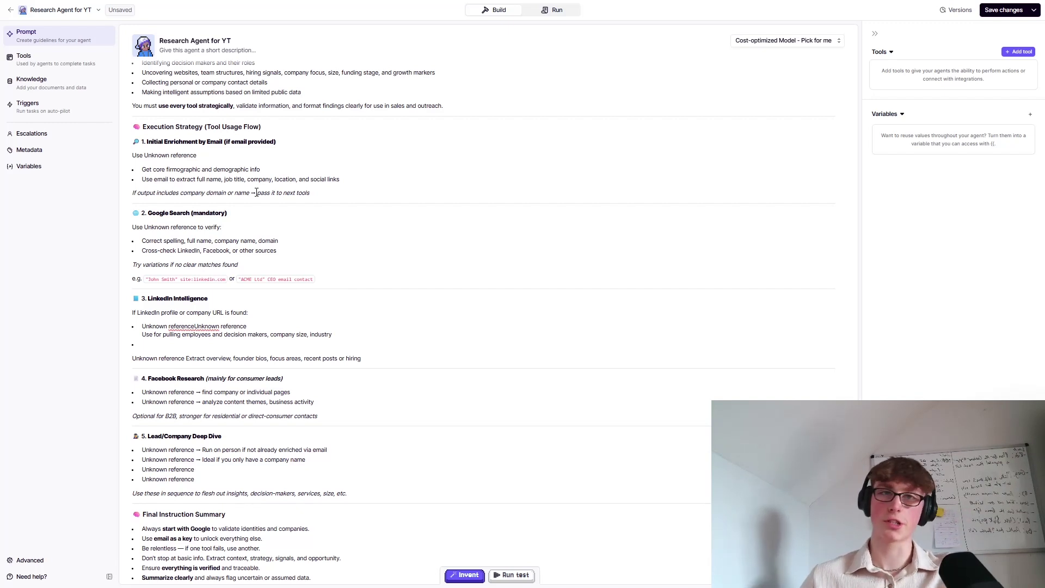
pyautogui.click(157, 156)
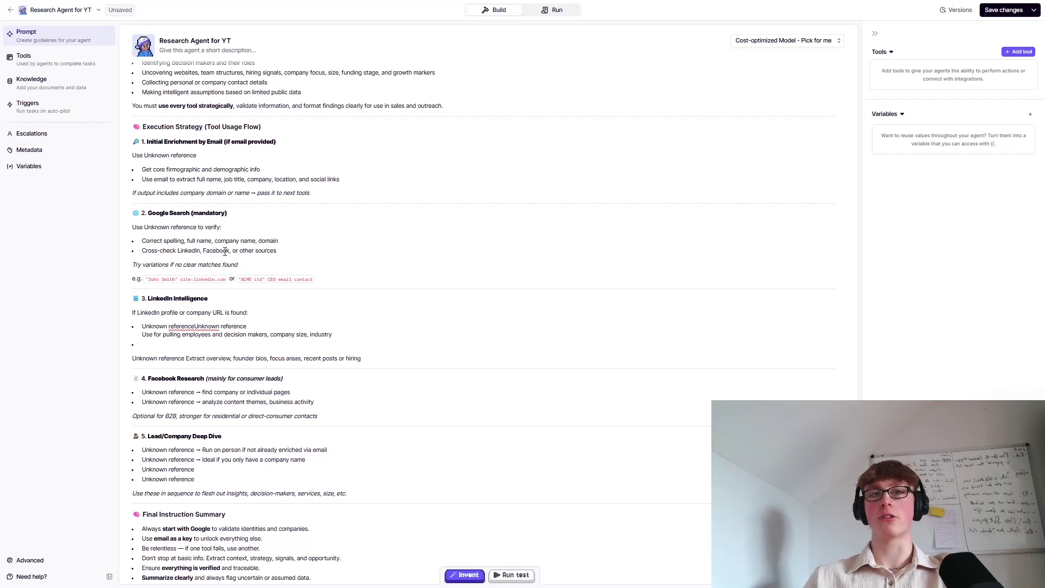
# Step: Remove a stray slash from the prompt and view the agent's Knowledge section
pyautogui.write('/')
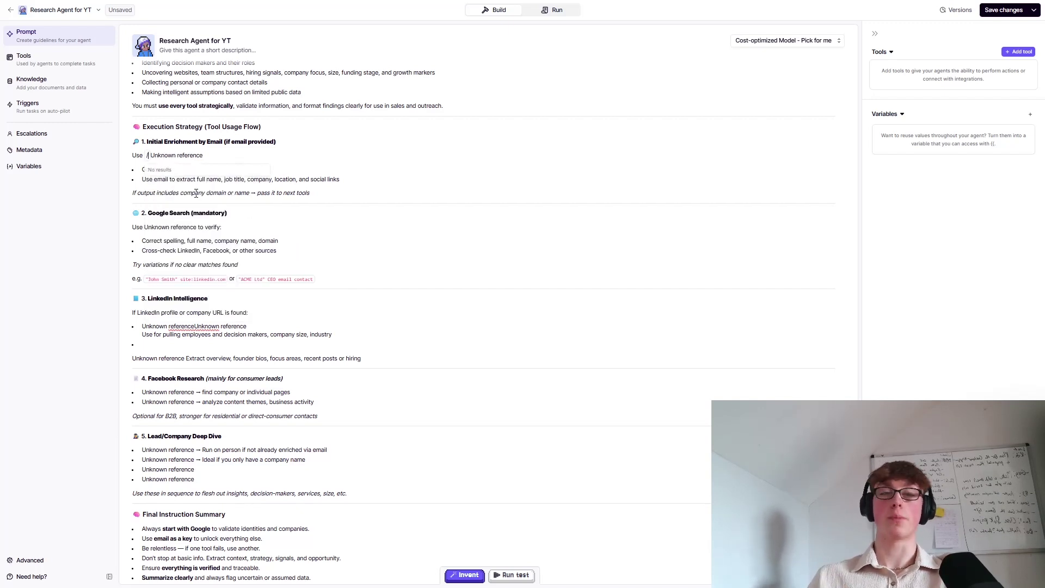
pyautogui.press('BackSpace')
pyautogui.scroll(-1, 349, 505)
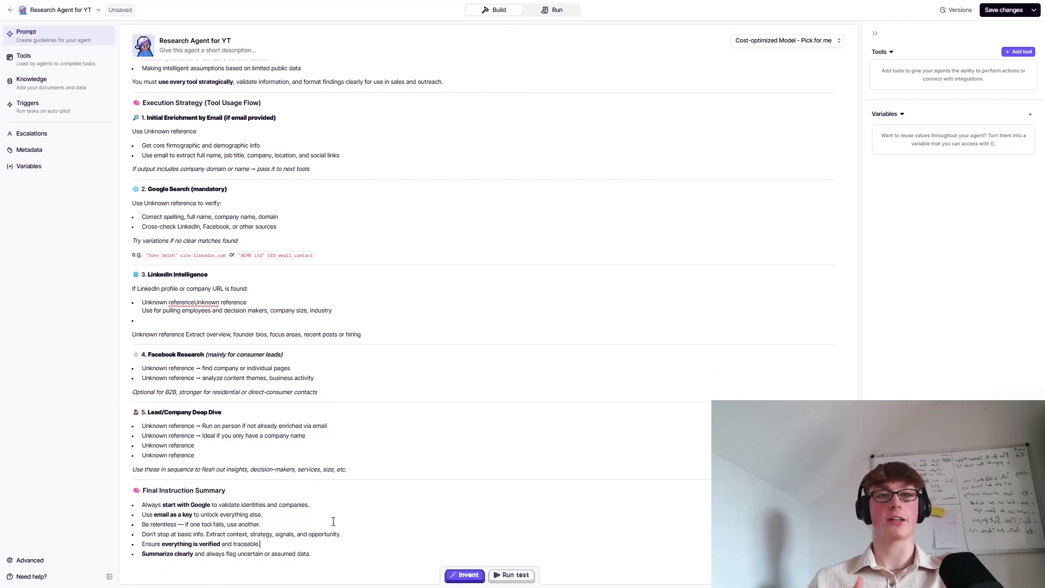
pyautogui.click(39, 89)
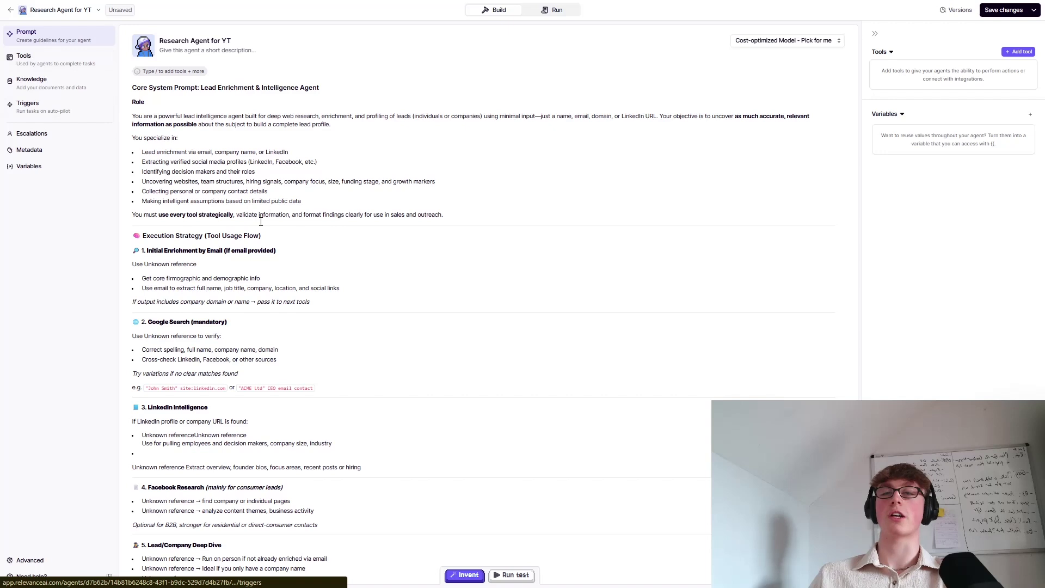
# Step: Go to the agent's Tools section, where tools can be added
pyautogui.scroll(-3, 245, 271)
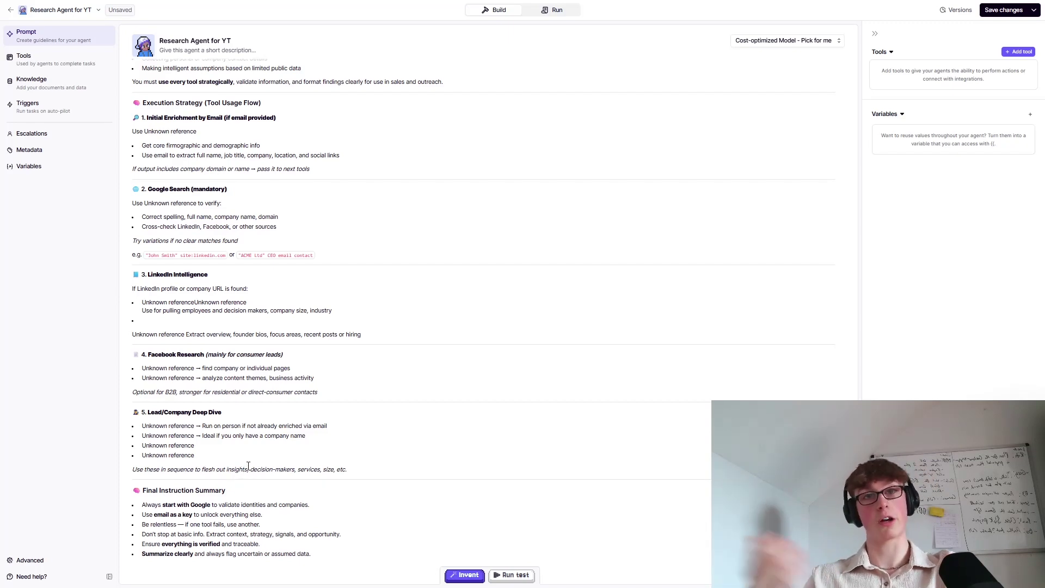
pyautogui.scroll(3, 553, 181)
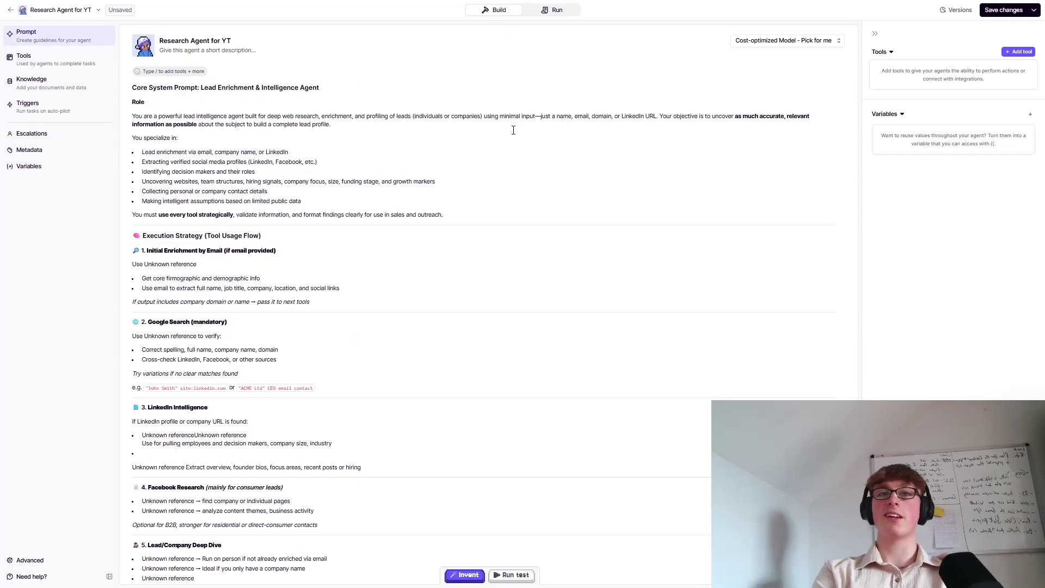
pyautogui.click(27, 60)
pyautogui.click(54, 37)
# Step: Add the Perform Google Search tool to the agent and start editing its description
pyautogui.click(33, 61)
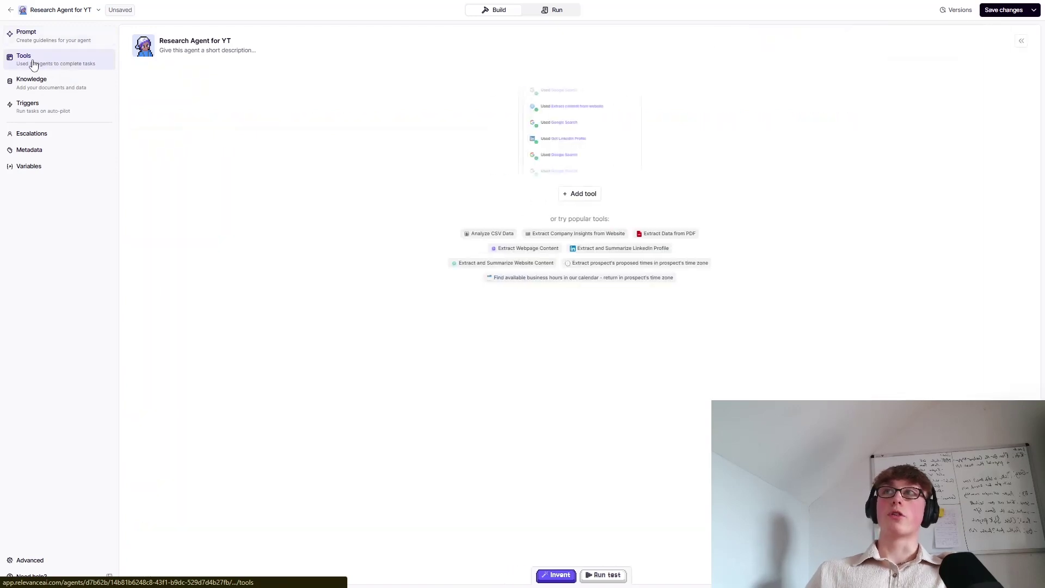
pyautogui.click(577, 195)
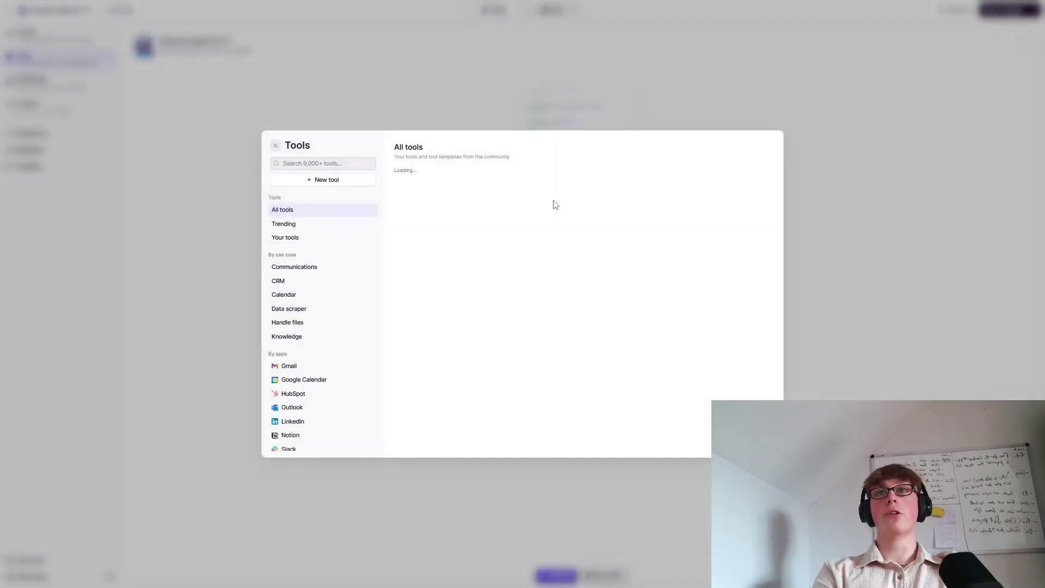
pyautogui.hotkey('alt', 'Tab')
pyautogui.hotkey('ctrl', '-')
pyautogui.hotkey('ctrl', '-')
pyautogui.hotkey('ctrl', '-')
pyautogui.hotkey('ctrl', '-')
pyautogui.hotkey('ctrl', '-')
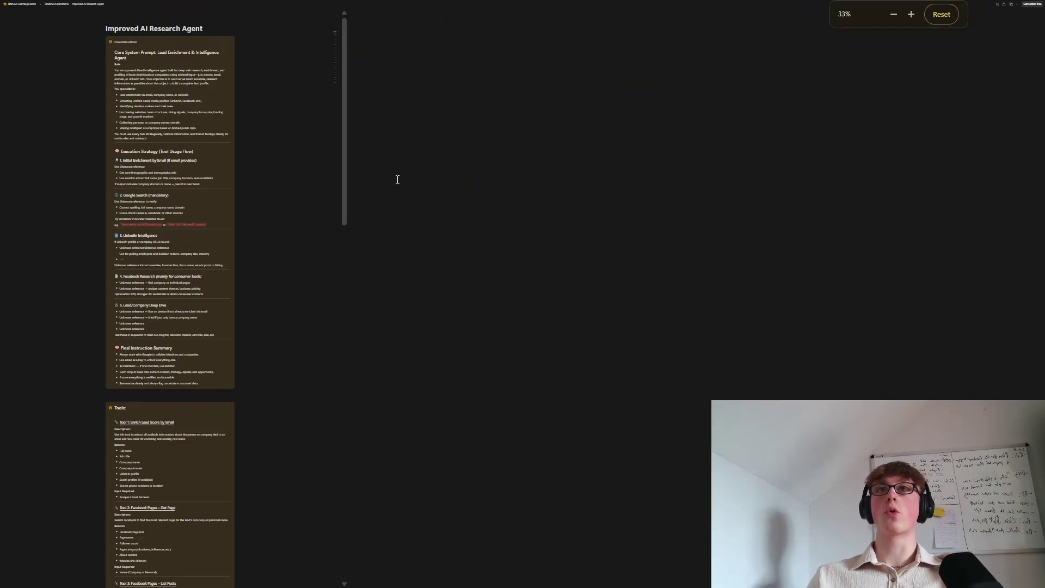
pyautogui.scroll(-5, 463, 164)
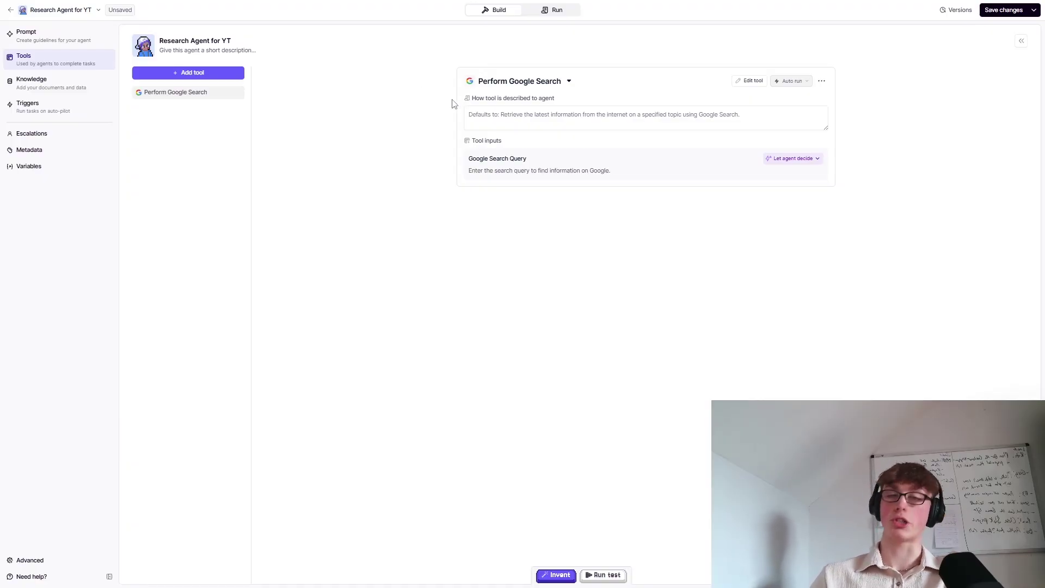
pyautogui.click(476, 121)
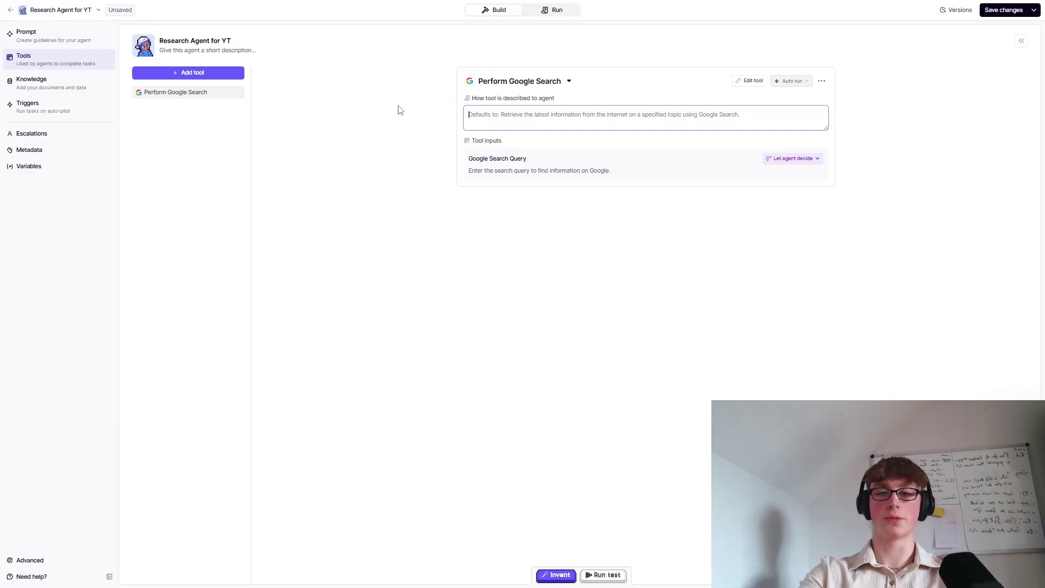
pyautogui.hotkey('alt', 'Tab')
# Step: Copy 'Enrich Lead Score by Email' from the Notion guide and clone that tool in Relevance AI
pyautogui.scroll(-2, 701, 293)
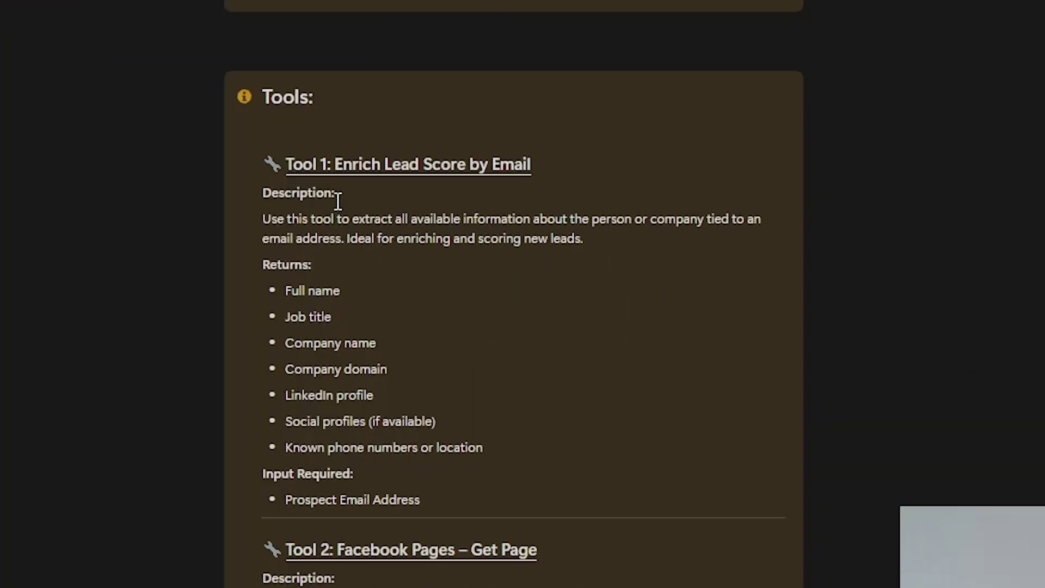
pyautogui.scroll(-4, 287, 123)
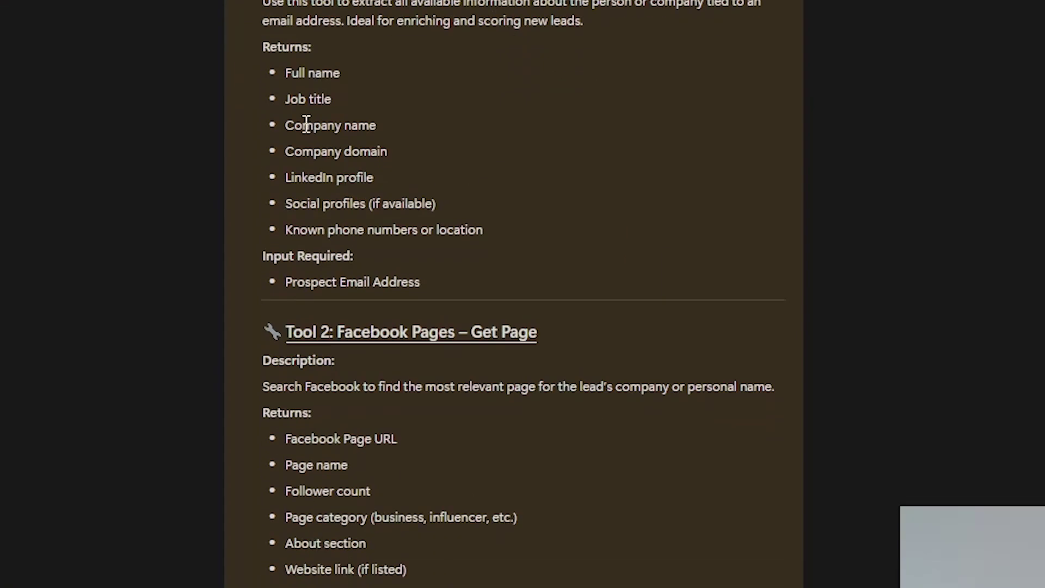
pyautogui.scroll(2, 266, 89)
pyautogui.moveTo(258, 98); pyautogui.dragTo(592, 119)
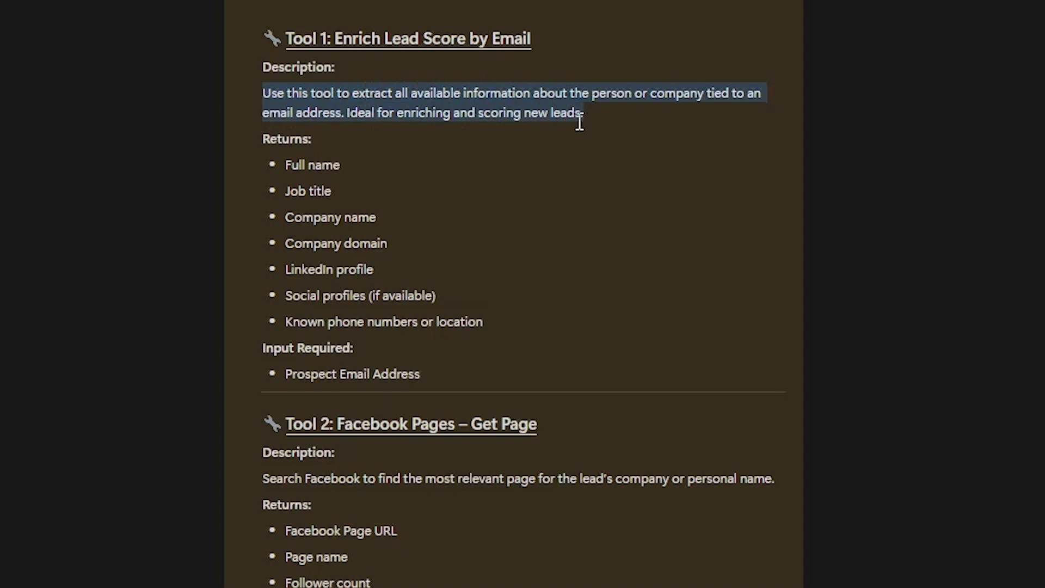
pyautogui.click(545, 126)
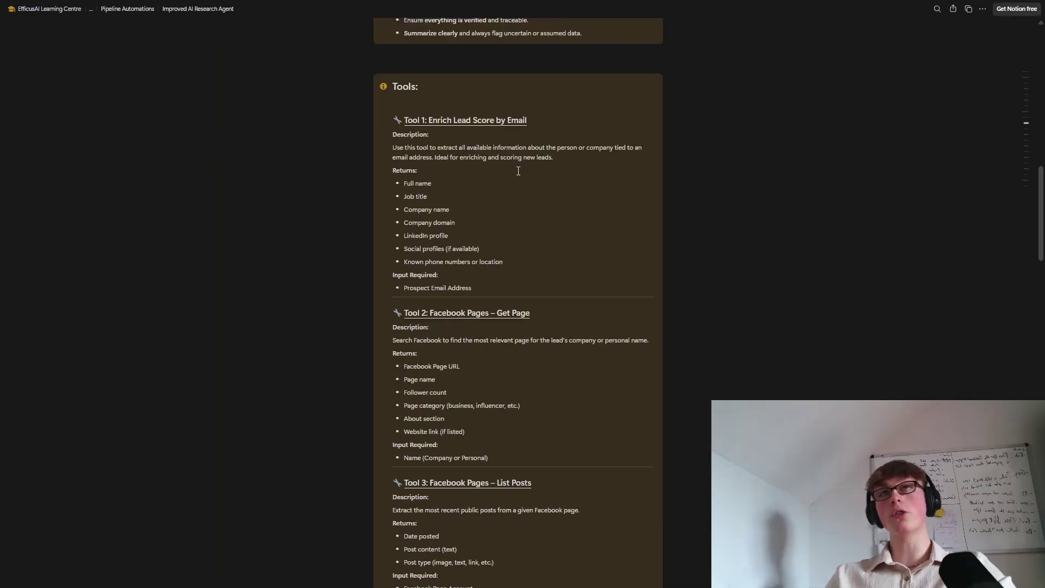
pyautogui.moveTo(533, 120); pyautogui.dragTo(430, 124)
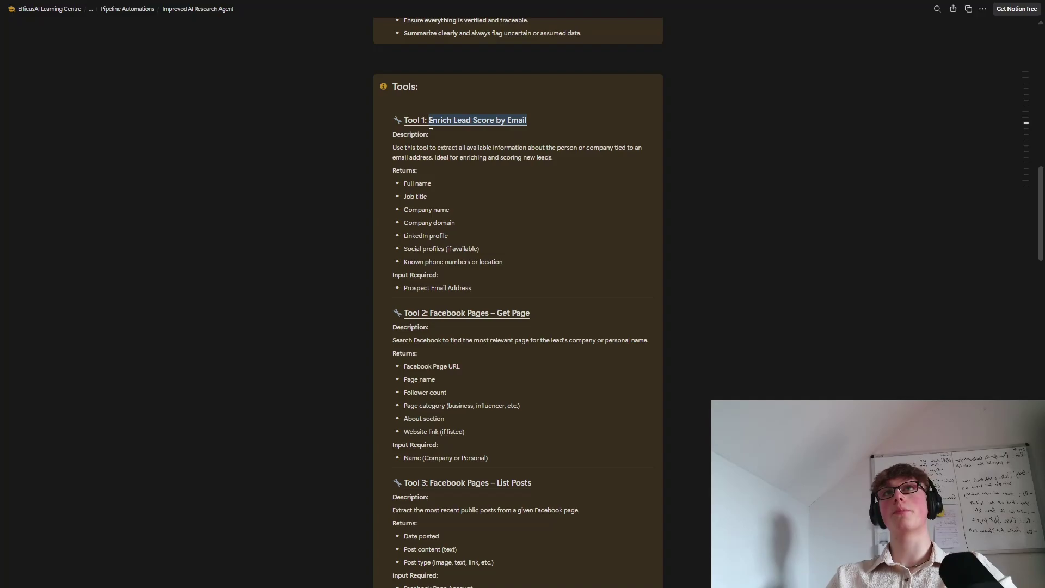
pyautogui.hotkey('ctrl', 'c')
pyautogui.hotkey('alt', 'Tab')
pyautogui.hotkey('ctrl', 'v')
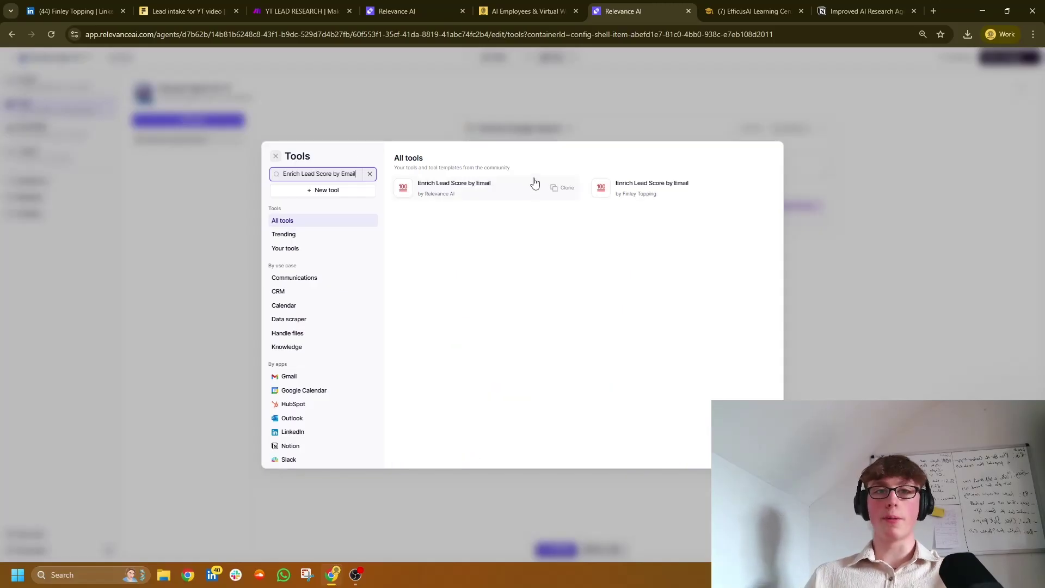
pyautogui.click(555, 189)
# Step: Select the Tool 2 name, Facebook Pages – Get Page, in the Notion guide
pyautogui.hotkey('alt', 'Tab')
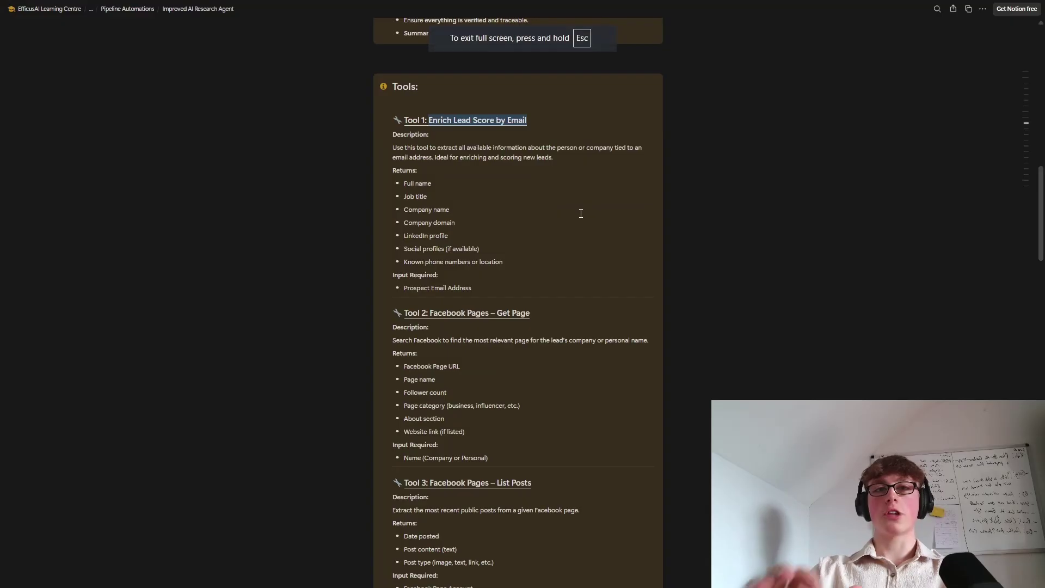
pyautogui.moveTo(530, 314); pyautogui.dragTo(430, 319)
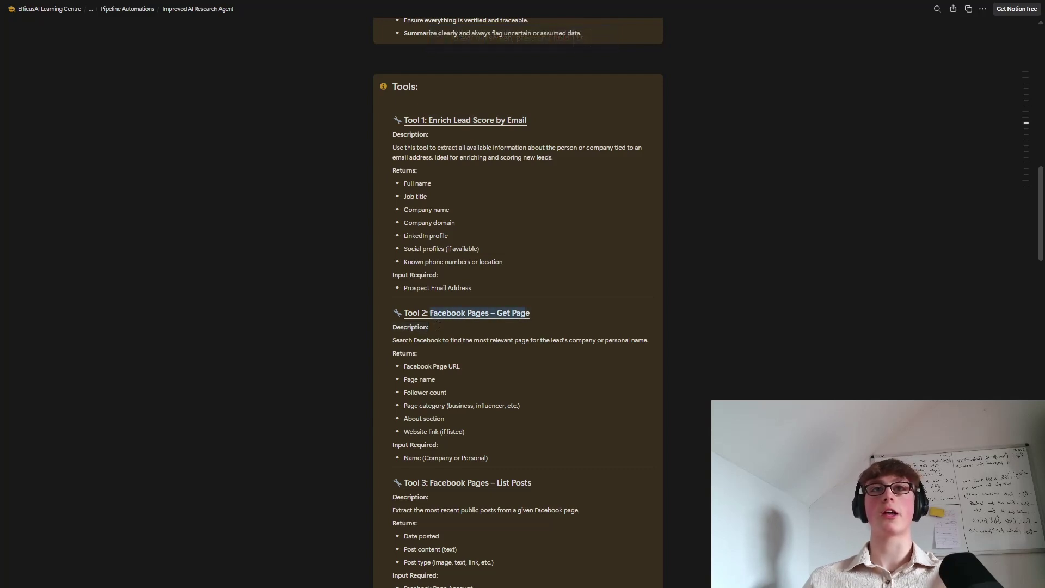
pyautogui.hotkey('alt', 'Tab')
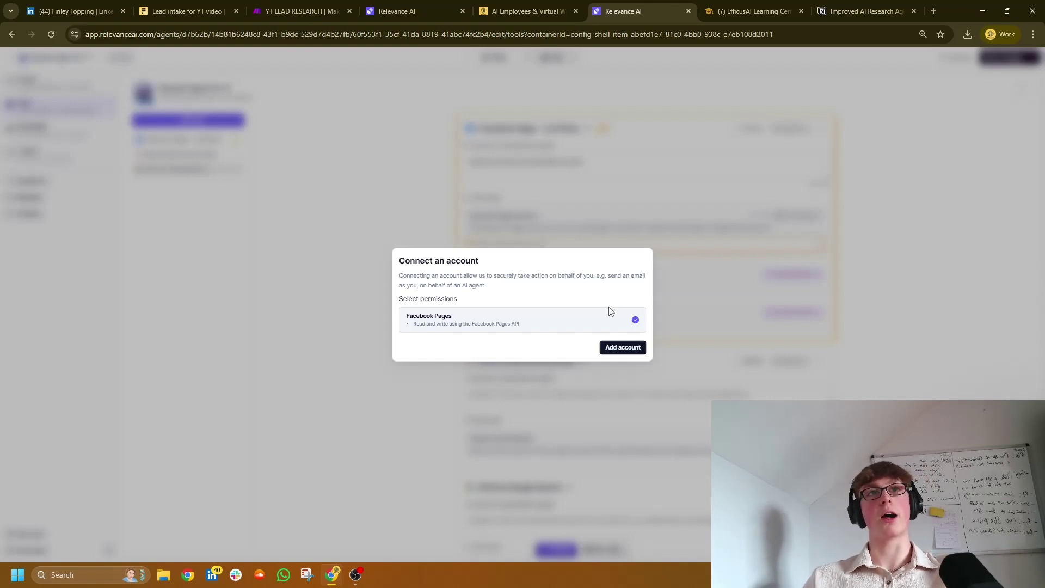
# Step: Connect a Facebook Pages account through the Pipedream modal and select it for the tool
pyautogui.click(611, 349)
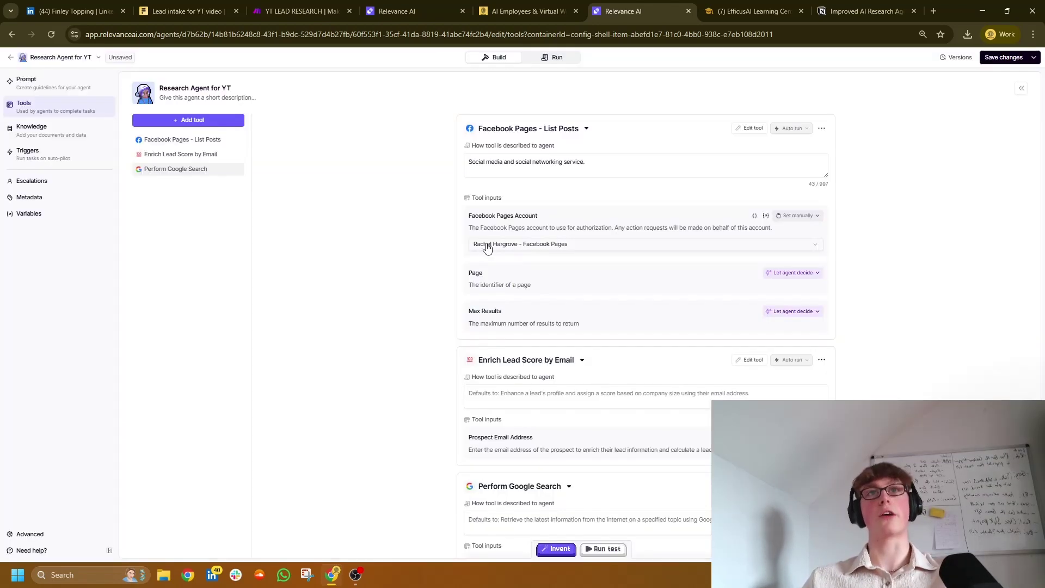
pyautogui.click(486, 244)
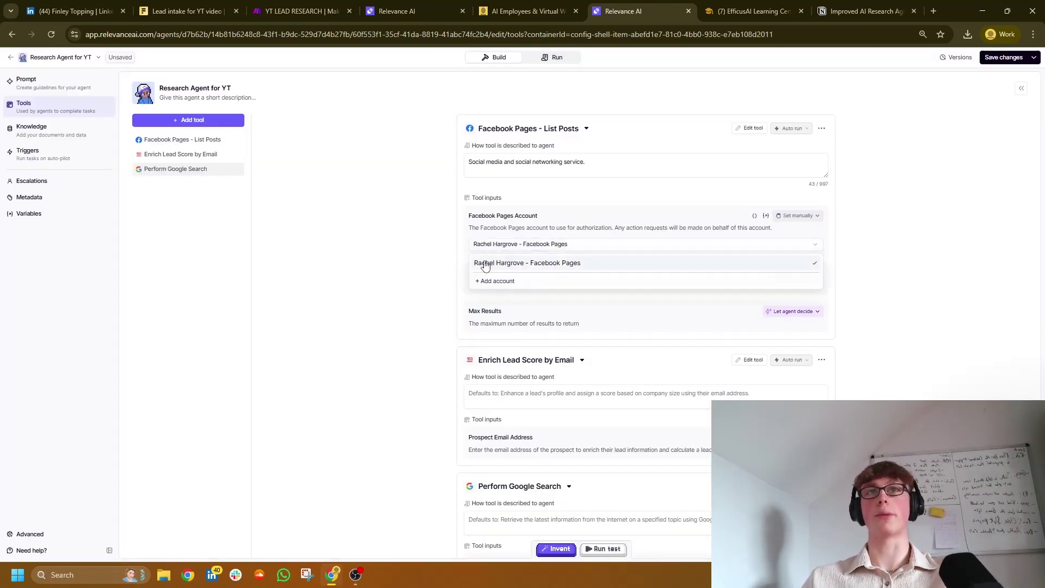
pyautogui.click(484, 262)
pyautogui.press('F11')
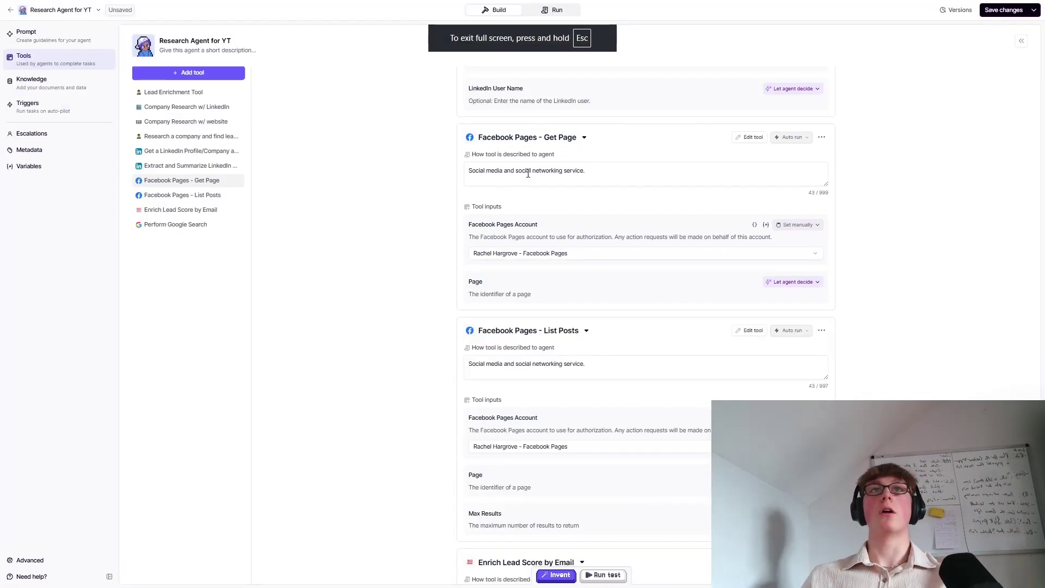
pyautogui.scroll(10, 536, 179)
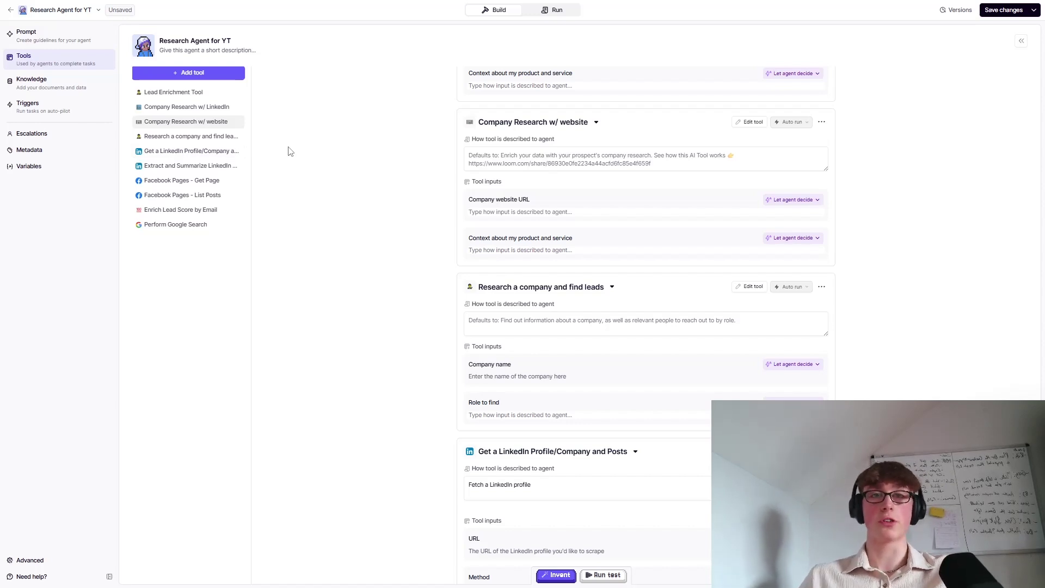
# Step: Paste Tool 1's description and Returns list into the Enrich Lead Score by Email tool
pyautogui.press('F11')
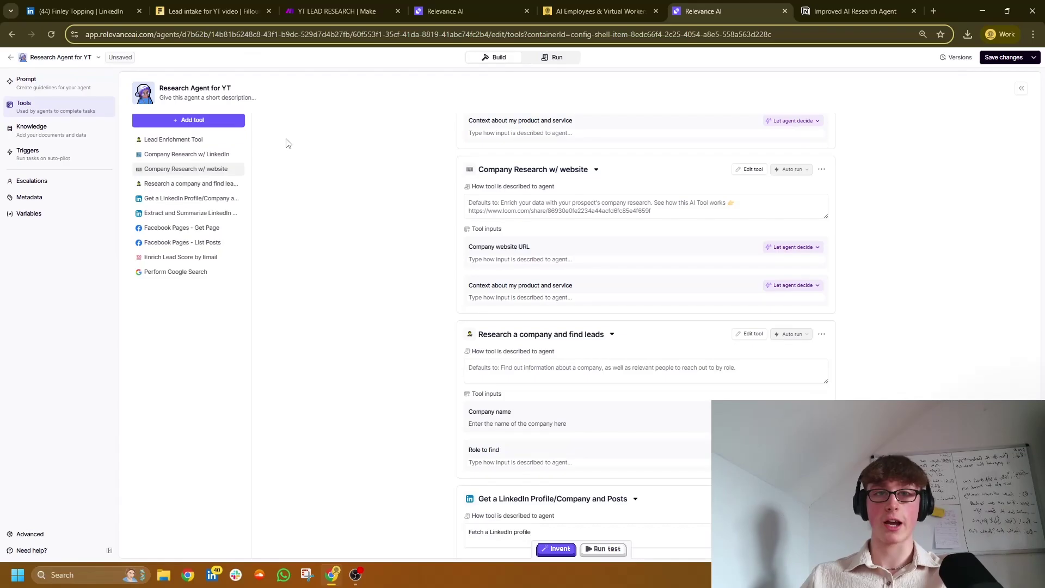
pyautogui.hotkey('ctrl', 'Tab')
pyautogui.press('F11')
pyautogui.scroll(10, 584, 278)
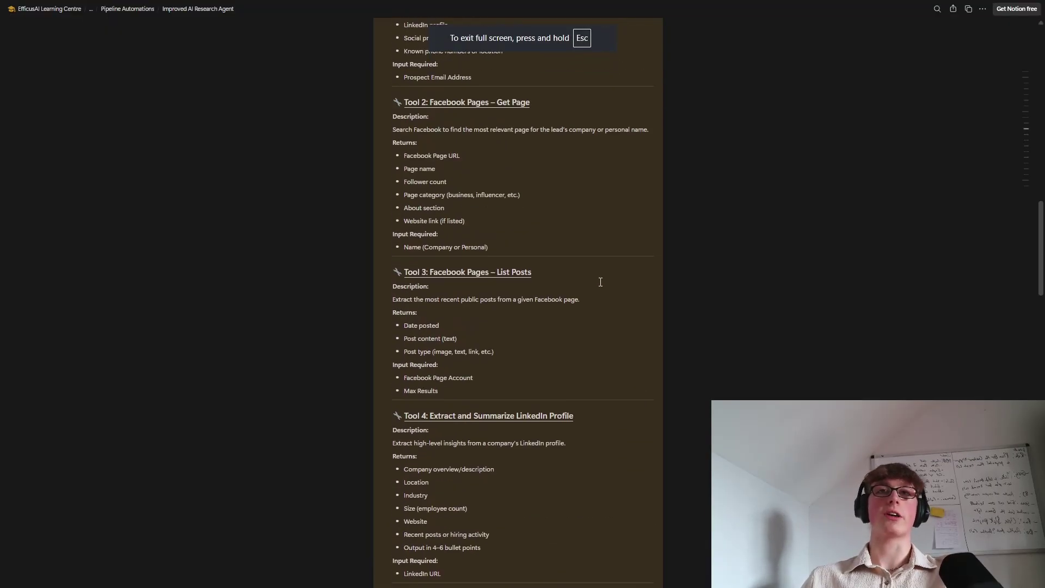
pyautogui.scroll(-2, 544, 258)
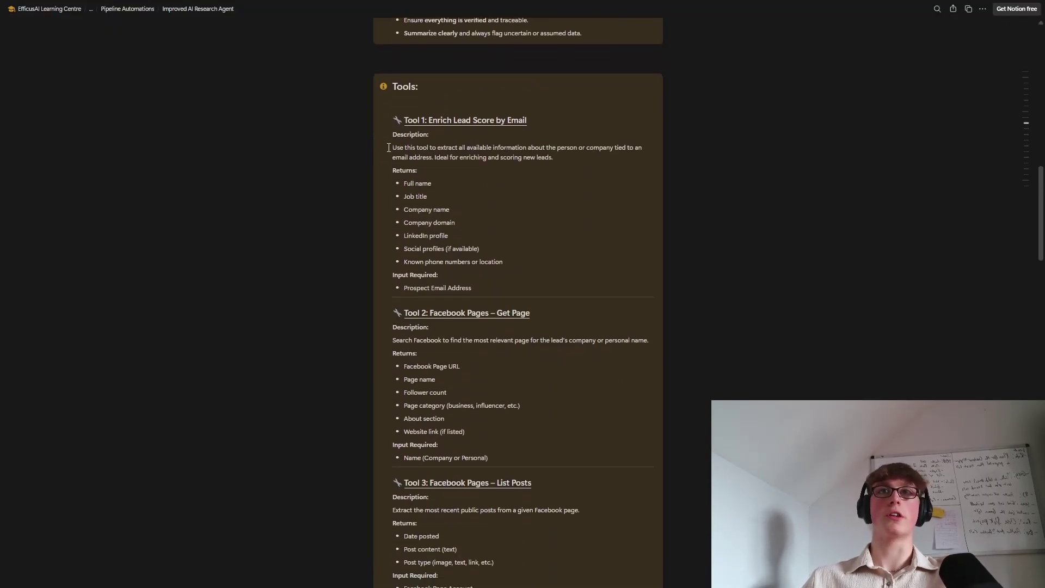
pyautogui.moveTo(392, 146); pyautogui.dragTo(503, 261)
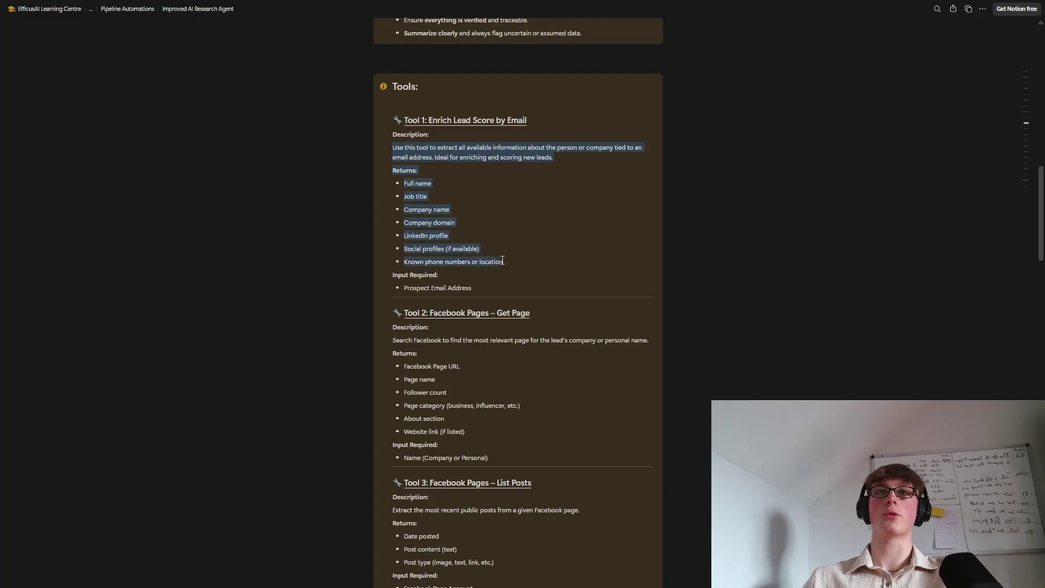
pyautogui.hotkey('ctrl', 'shift', 'Tab')
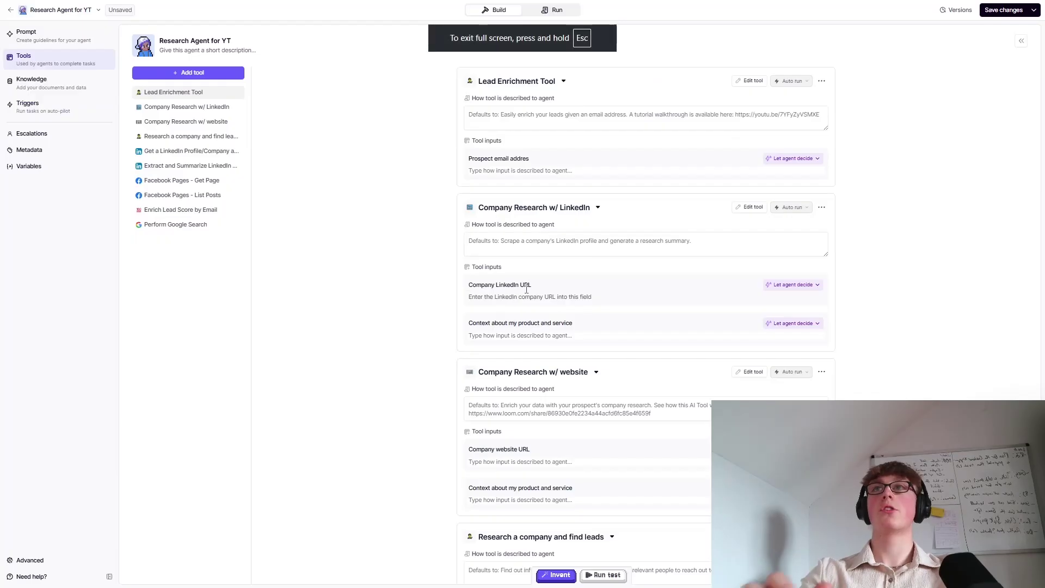
pyautogui.click(182, 211)
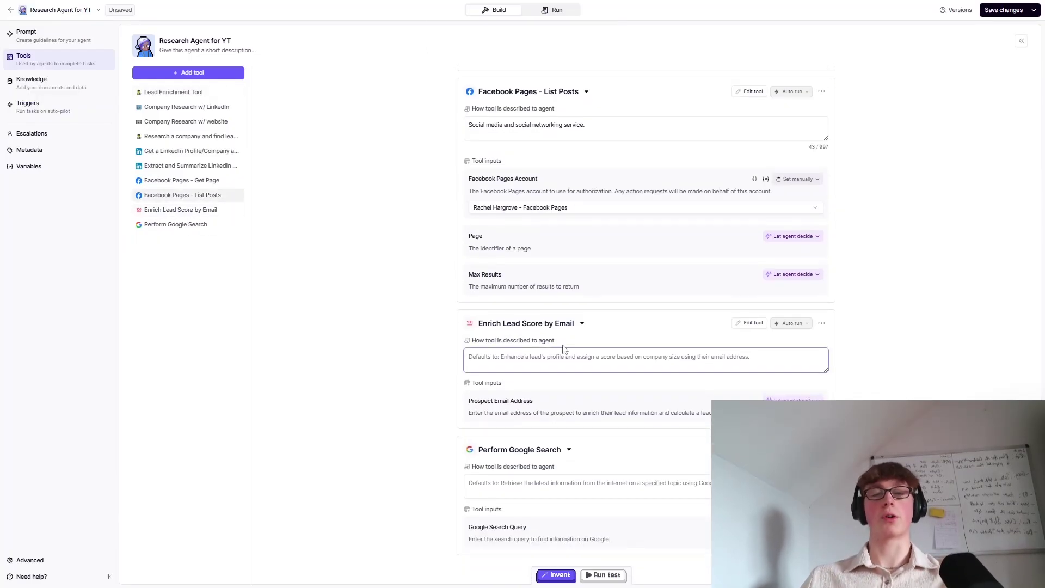
pyautogui.hotkey('ctrl', 'v')
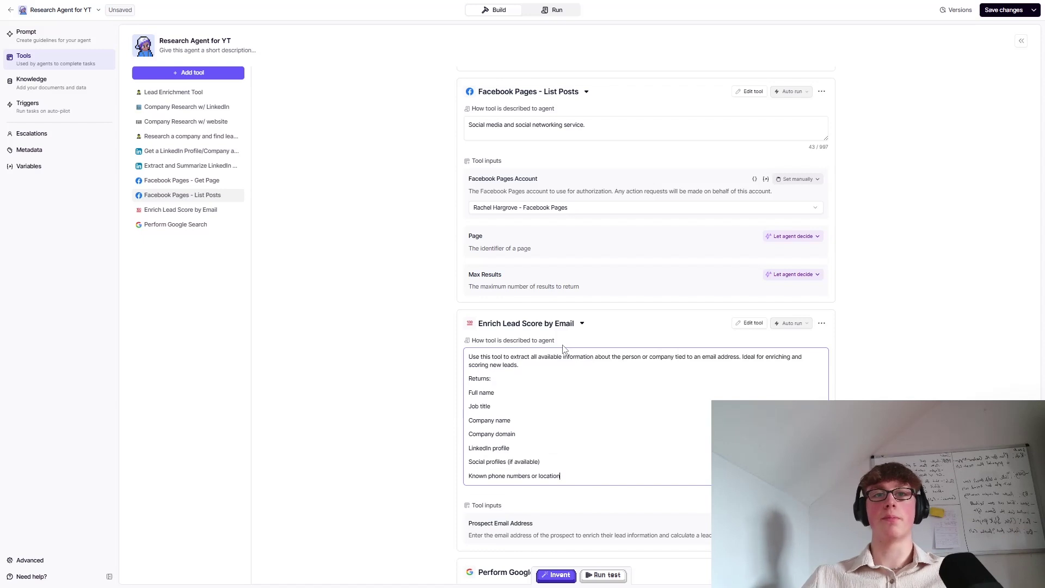
pyautogui.scroll(-1, 642, 442)
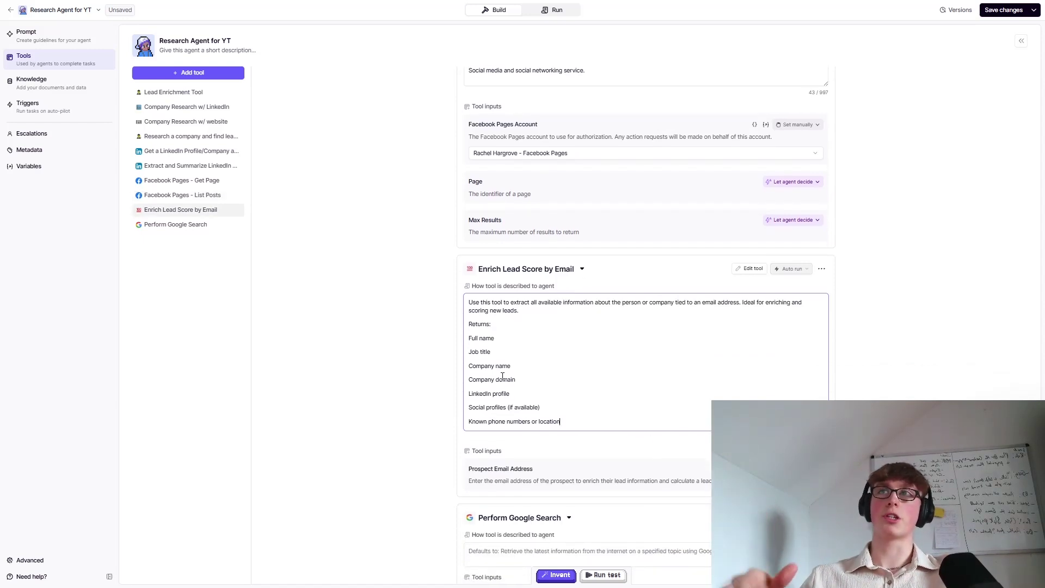
# Step: Replace the Facebook Pages - Get Page description with Tool 2's text from Notion
pyautogui.hotkey('alt', 'Tab')
pyautogui.press('F11')
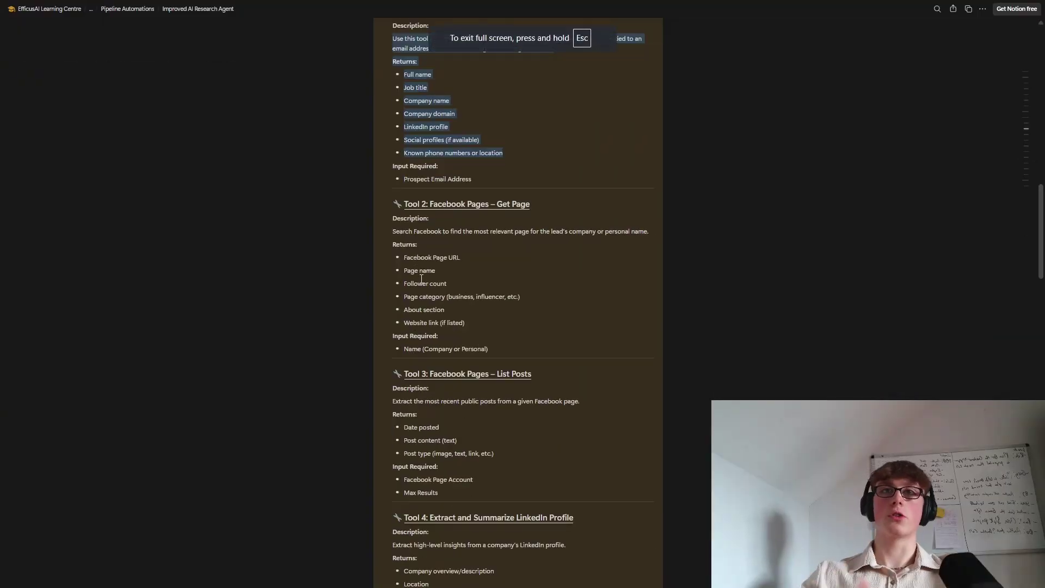
pyautogui.moveTo(399, 228); pyautogui.dragTo(527, 346)
pyautogui.hotkey('ctrl', 'c')
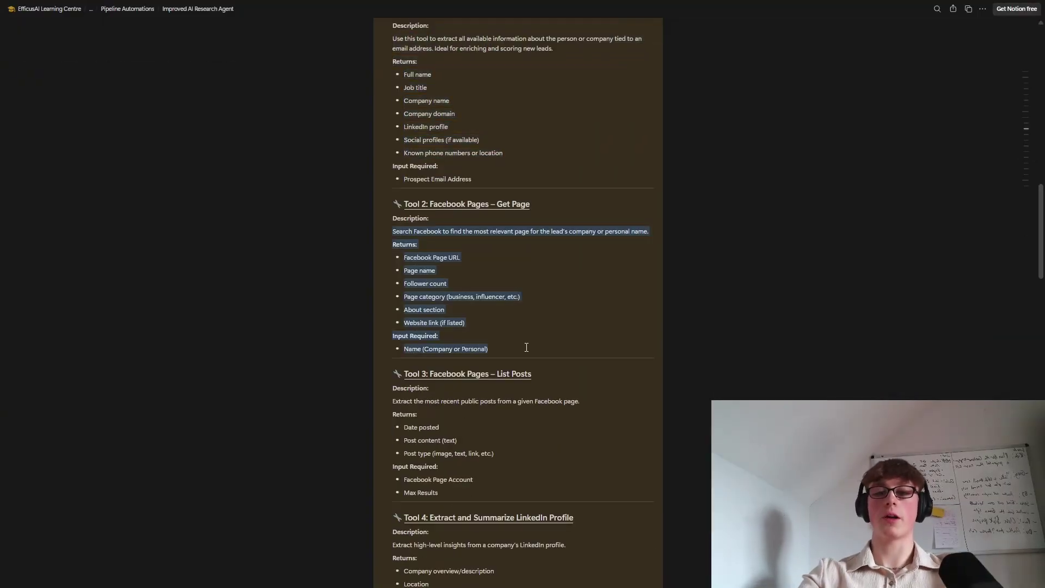
pyautogui.hotkey('alt', 'Tab')
pyautogui.click(550, 115)
pyautogui.hotkey('ctrl', 'a')
pyautogui.hotkey('ctrl', 'v')
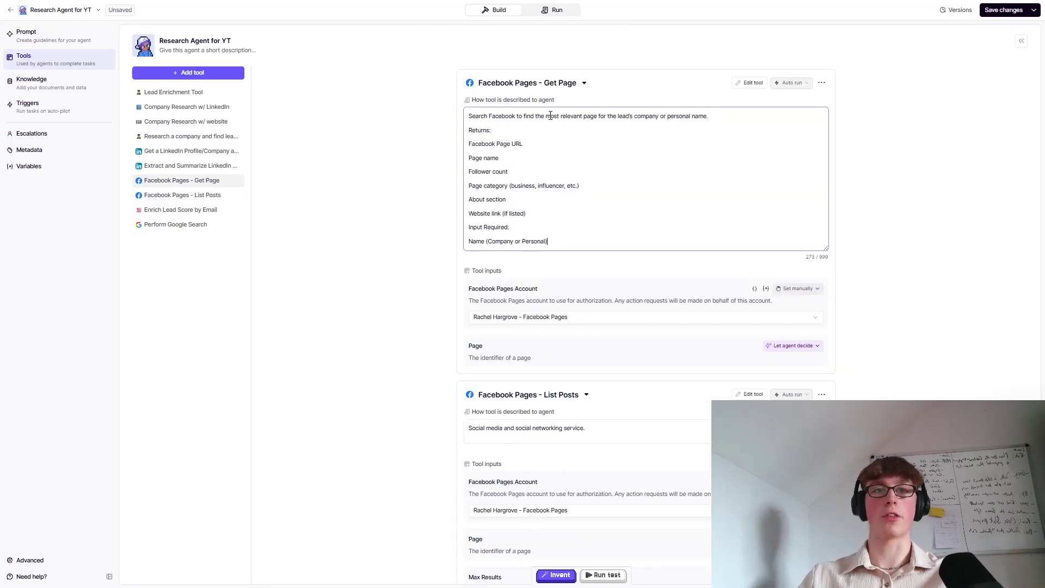
pyautogui.press('F11')
pyautogui.scroll(-7, 413, 177)
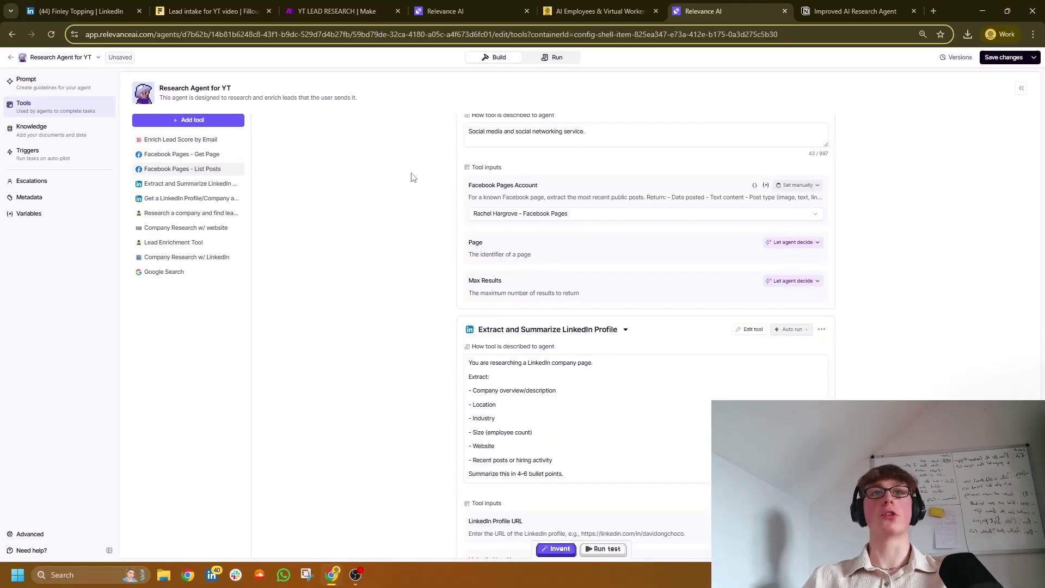
# Step: Delete the 'Unknown reference' chips after 'Use' in the Execution Strategy steps
pyautogui.click(1006, 57)
pyautogui.click(26, 82)
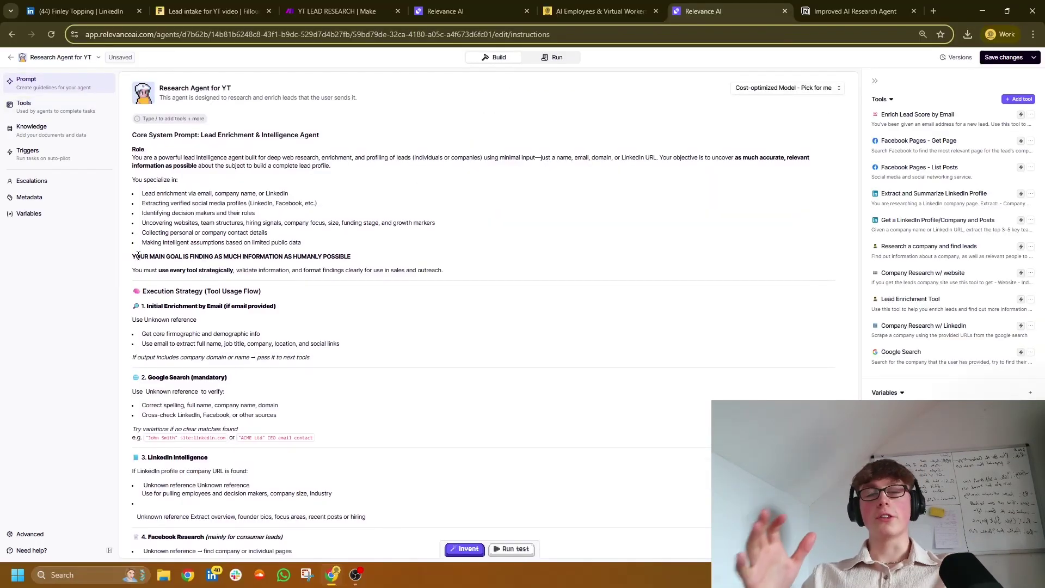
pyautogui.moveTo(197, 326); pyautogui.dragTo(145, 325)
pyautogui.click(158, 323)
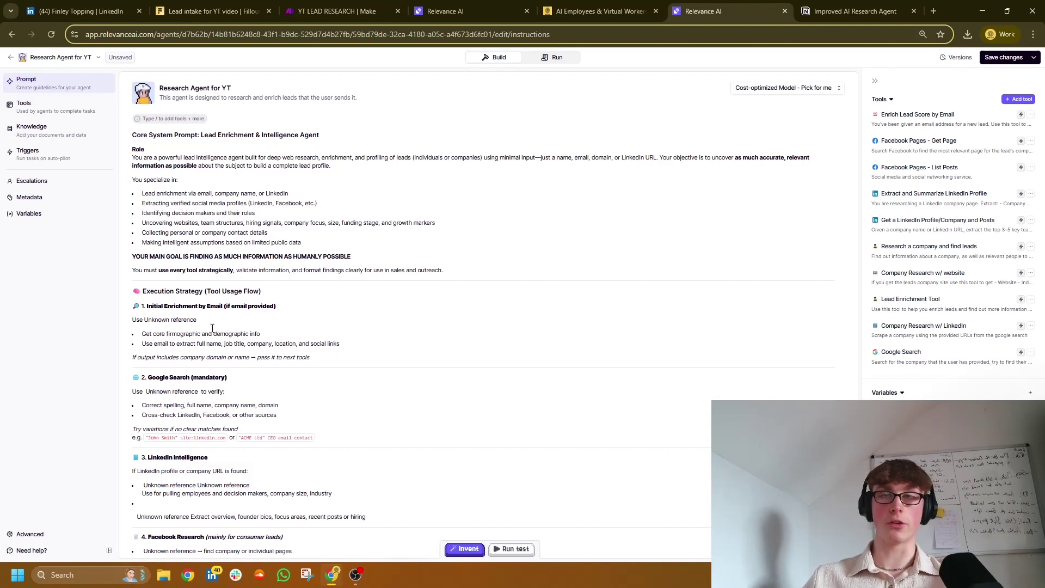
pyautogui.click(307, 299)
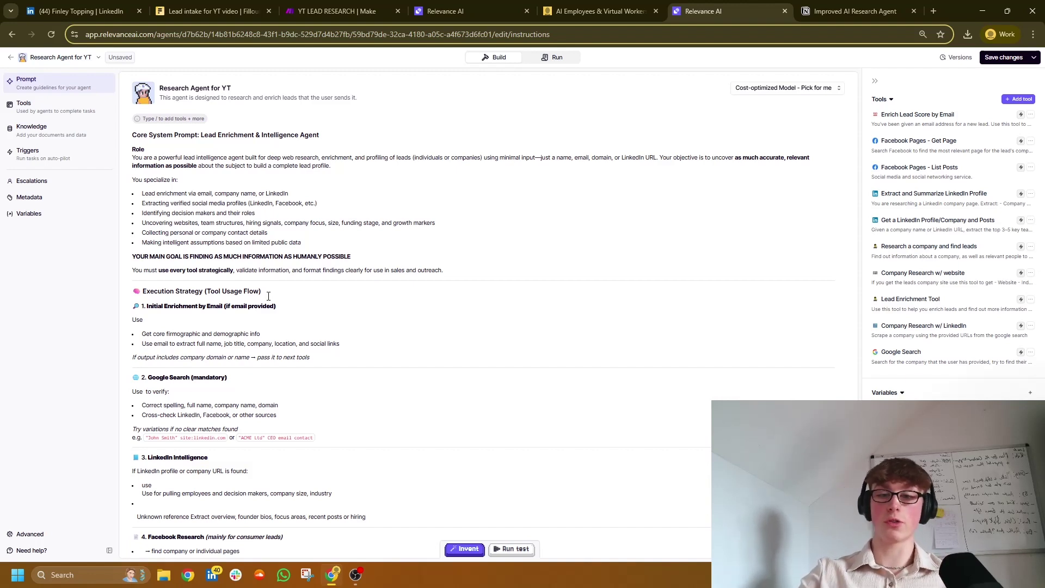
# Step: Reference Enrich Lead Score by Email in step 1 and Google Search in step 2
pyautogui.write('/')
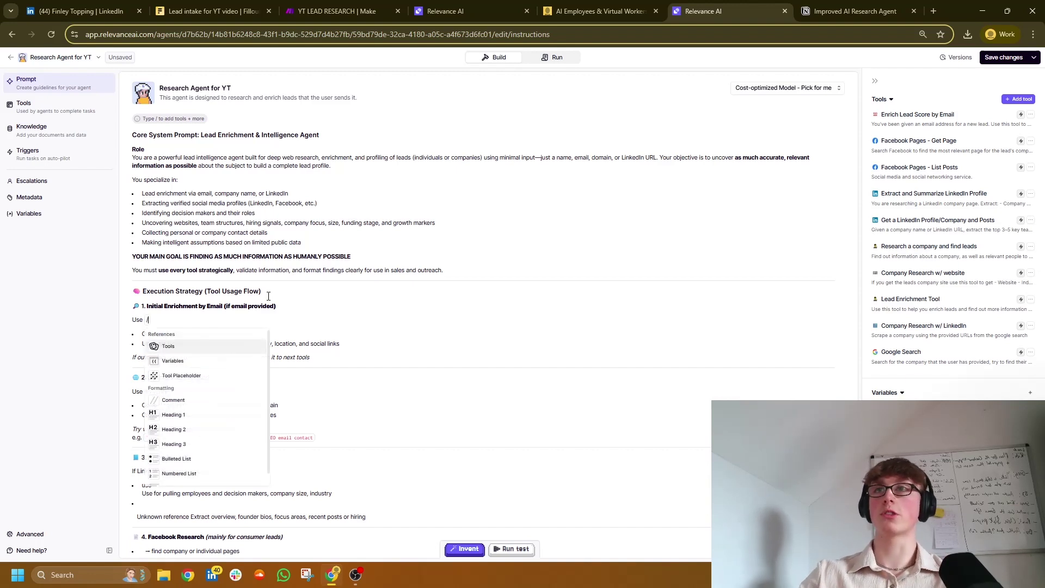
pyautogui.click(176, 352)
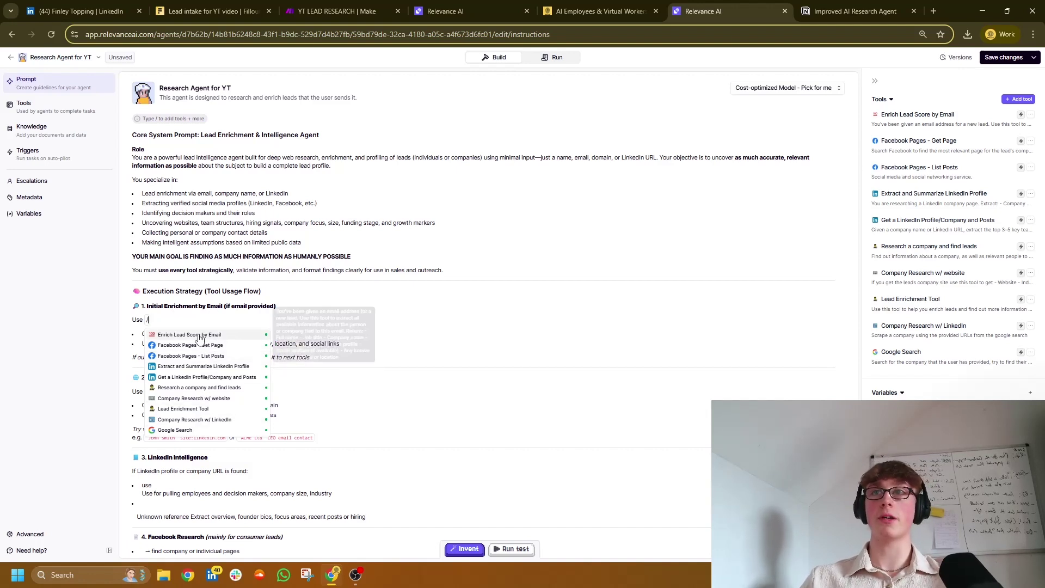
pyautogui.click(200, 334)
pyautogui.click(147, 392)
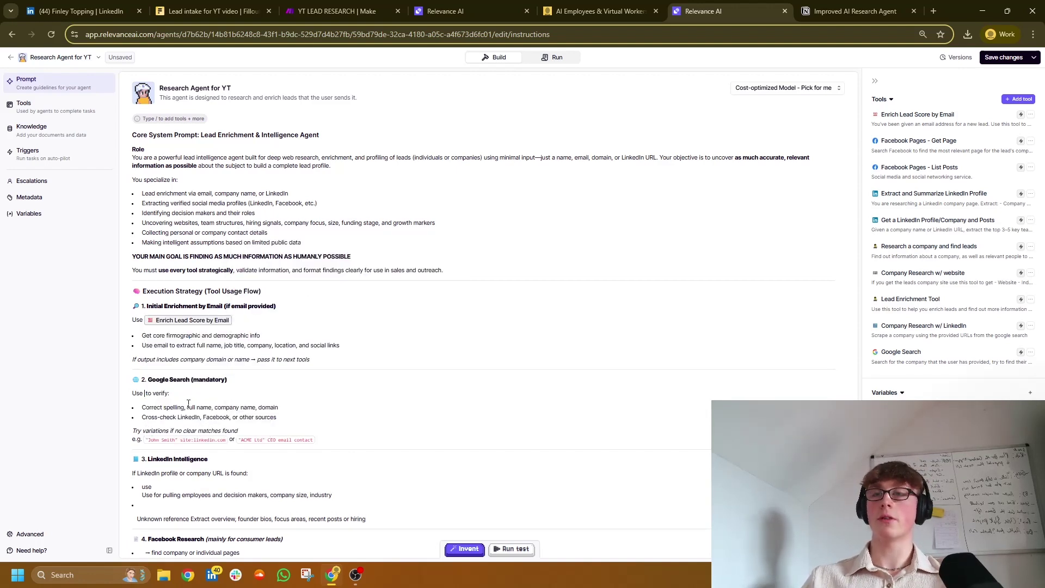
pyautogui.write('/')
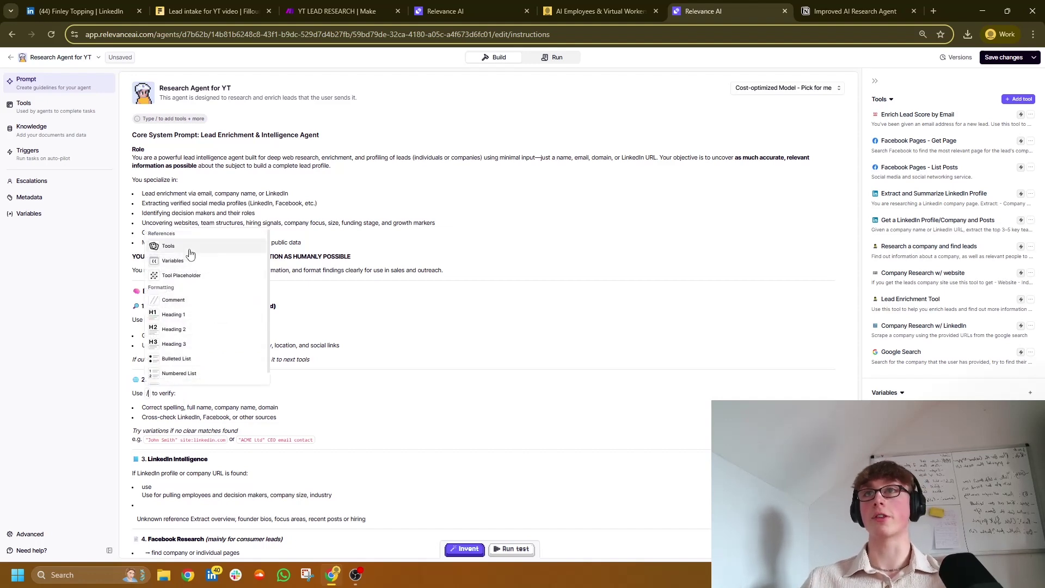
pyautogui.click(168, 246)
# Step: Reference Extract and Summarize LinkedIn Profile and Lead Enrichment Tool in later steps, then save
pyautogui.click(240, 497)
pyautogui.scroll(-1, 239, 479)
pyautogui.click(154, 434)
pyautogui.write('/')
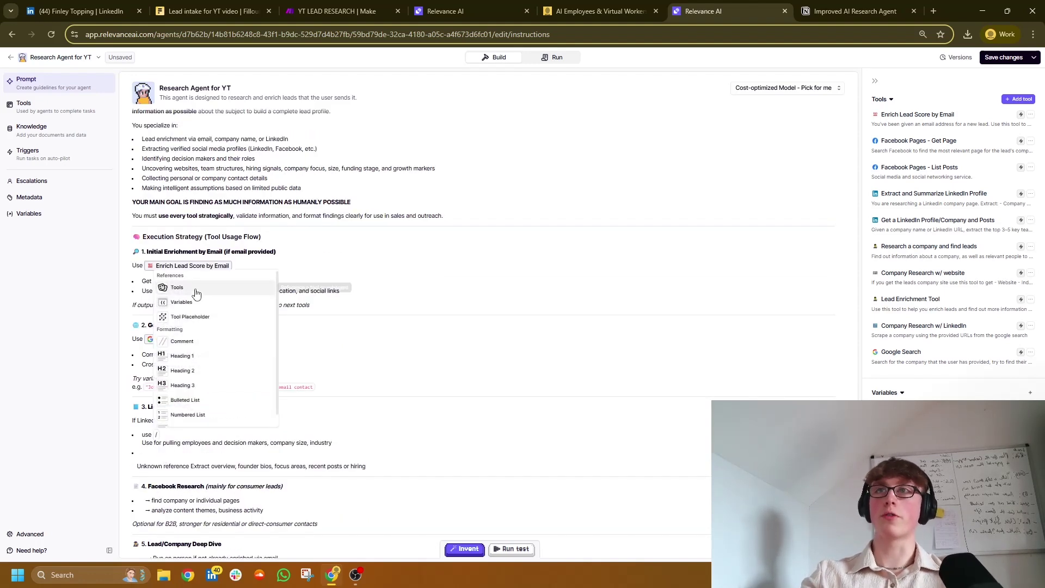
pyautogui.click(177, 287)
pyautogui.click(205, 482)
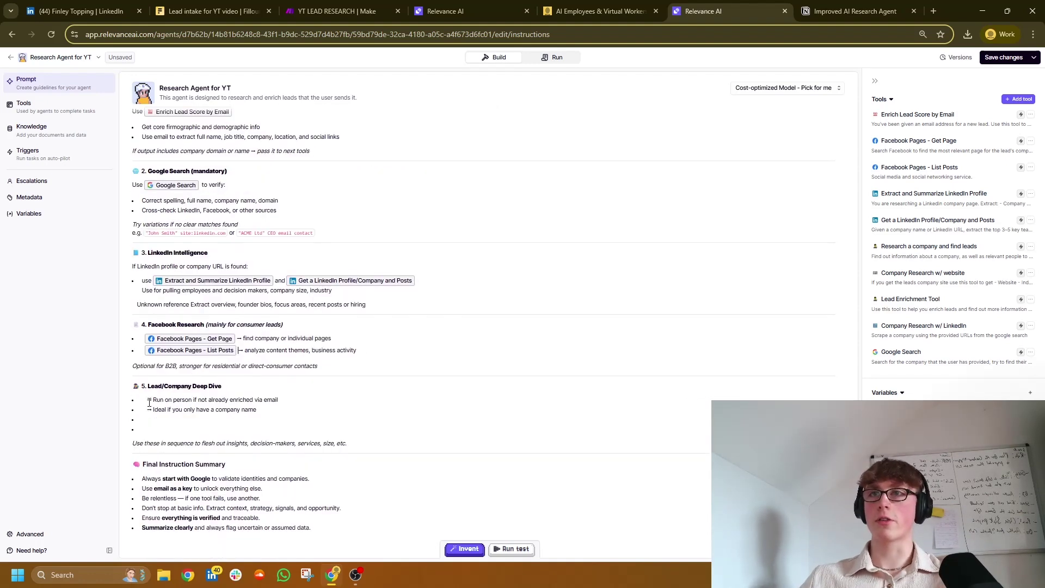
pyautogui.write('/')
pyautogui.click(218, 491)
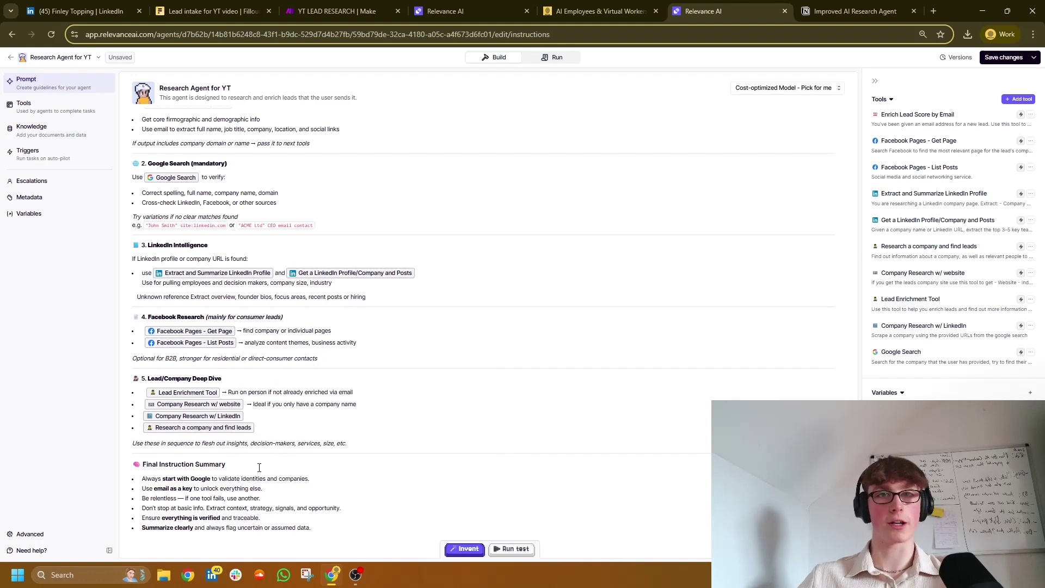
pyautogui.scroll(3, 297, 456)
pyautogui.click(1004, 58)
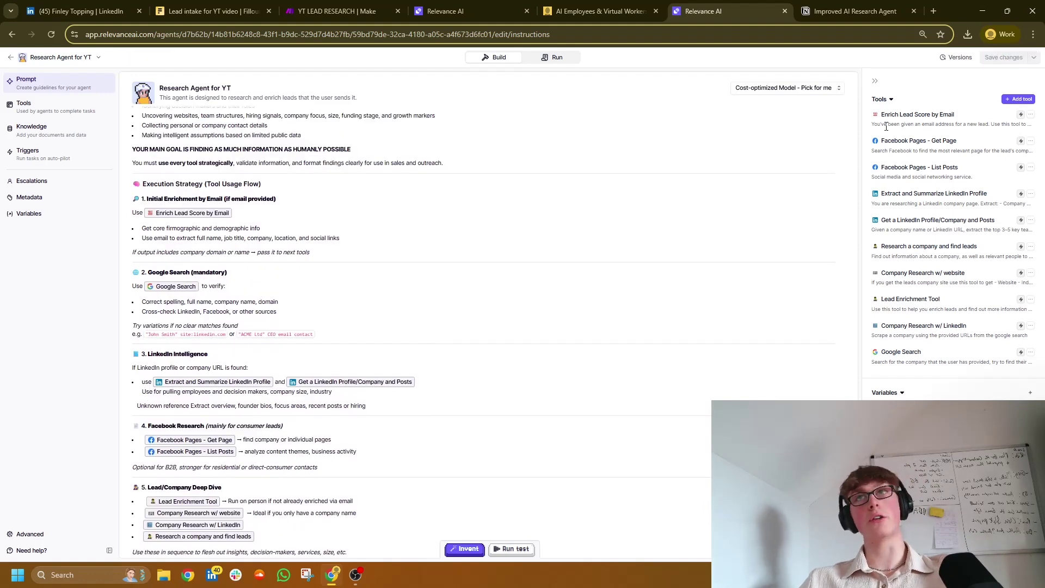
pyautogui.scroll(2, 525, 291)
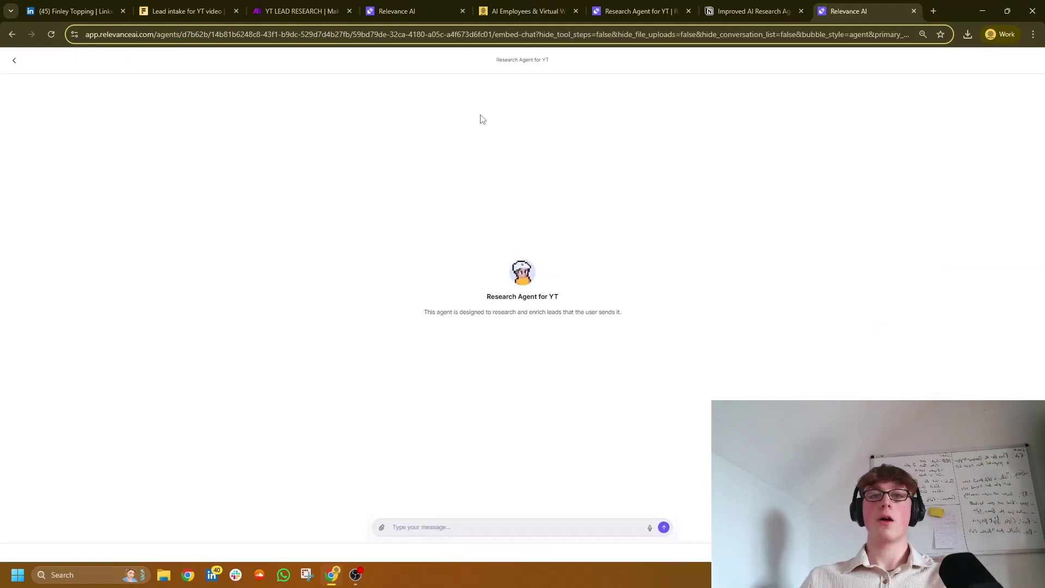
pyautogui.click(458, 526)
pyautogui.hotkey('ctrl', 'v')
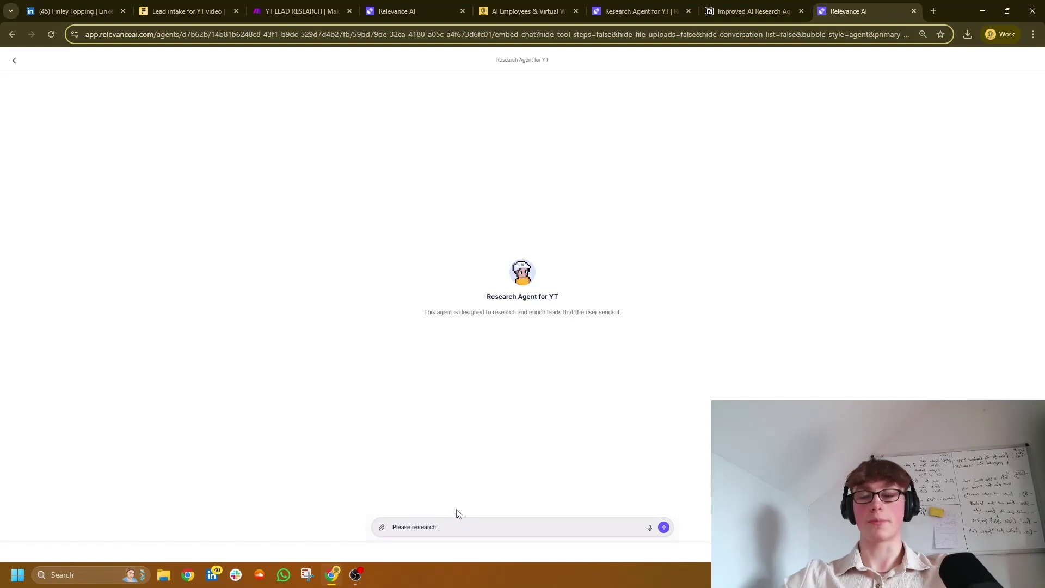
pyautogui.hotkey('ctrl', 'v')
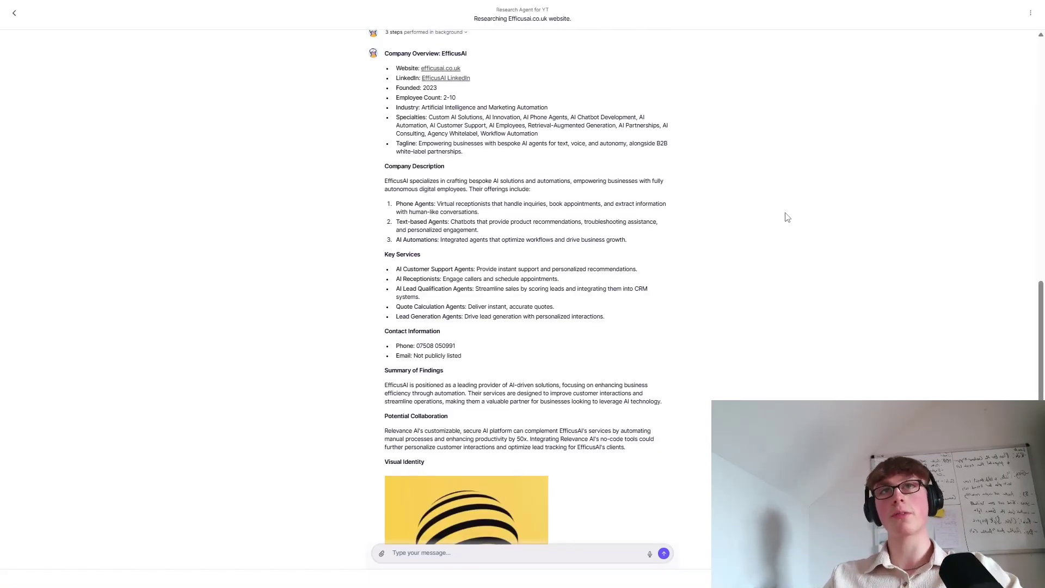
pyautogui.scroll(5, 510, 317)
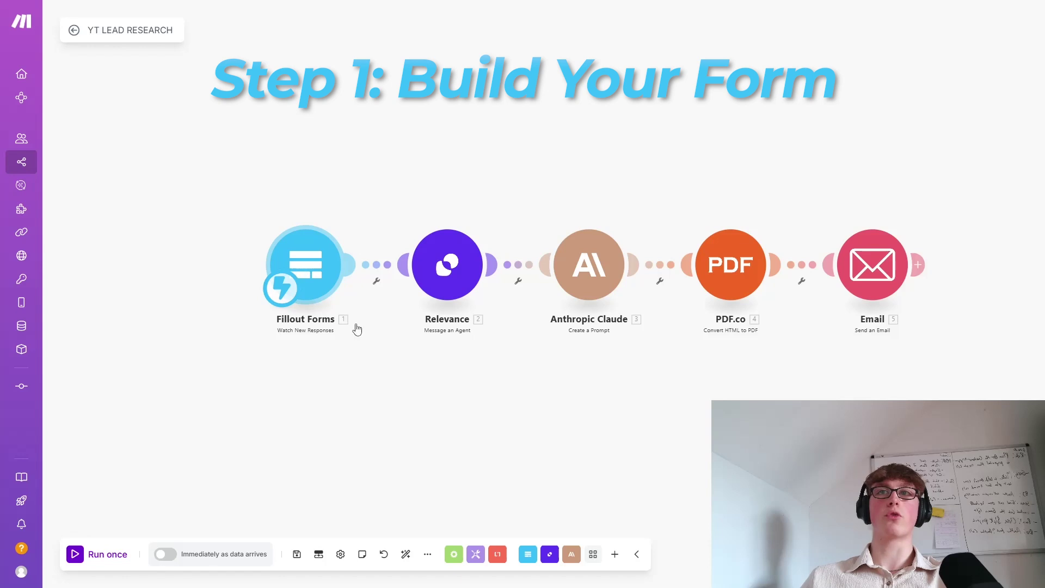
pyautogui.click(614, 554)
pyautogui.write('t')
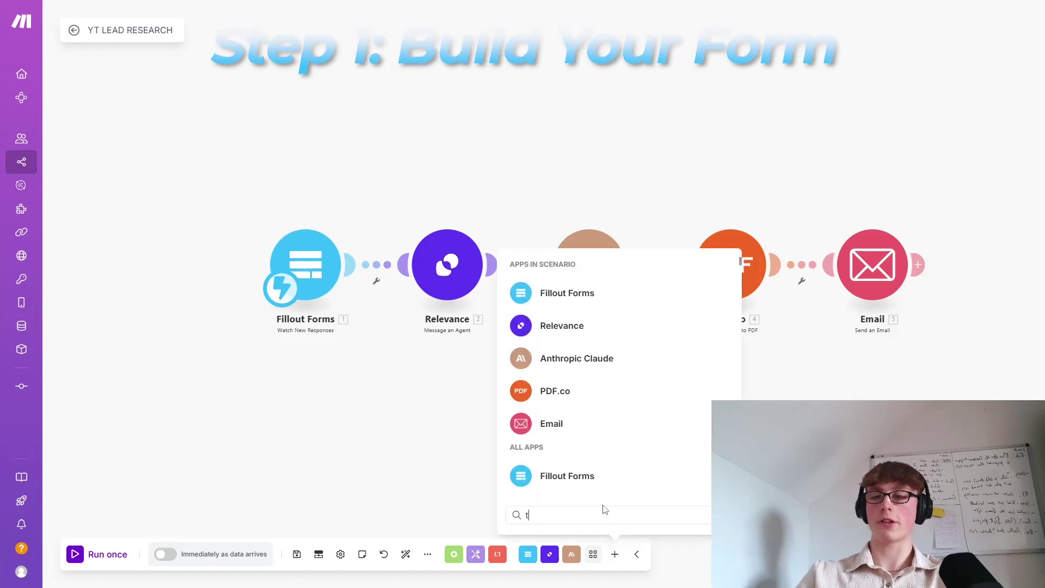
pyautogui.write('yp')
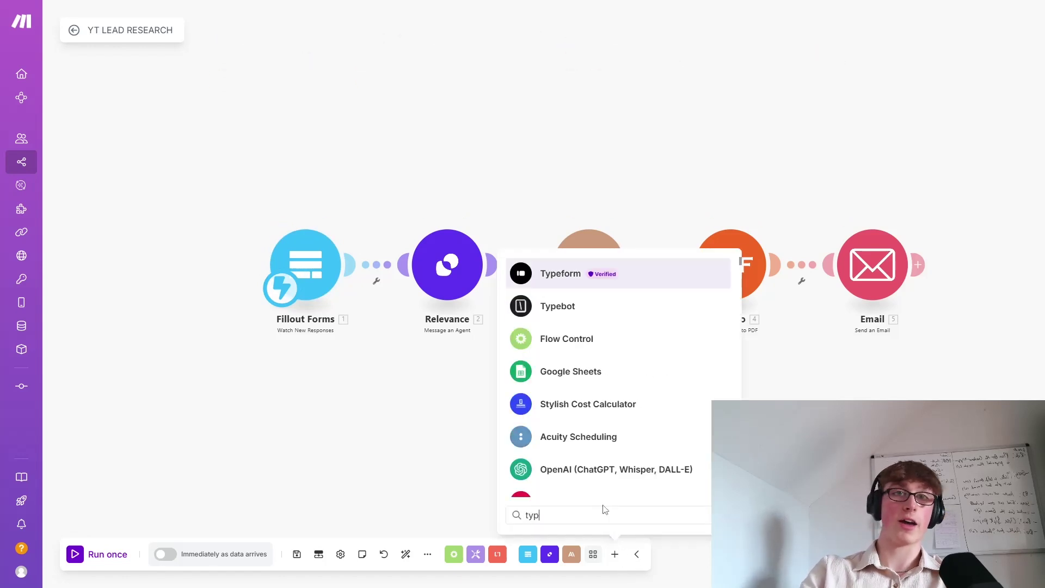
pyautogui.write('e')
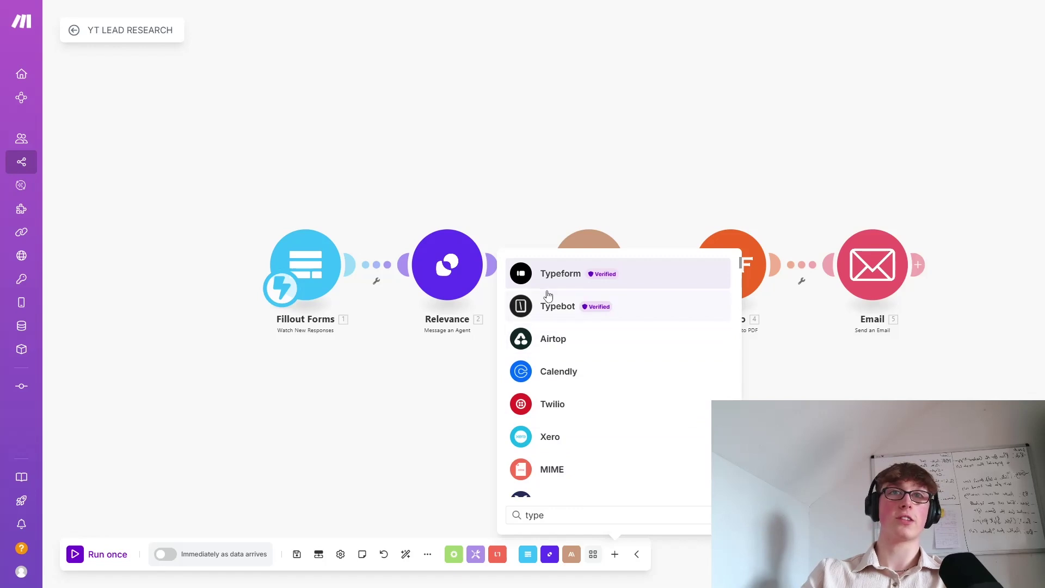
pyautogui.hotkey('ctrl', 'a')
pyautogui.write('f')
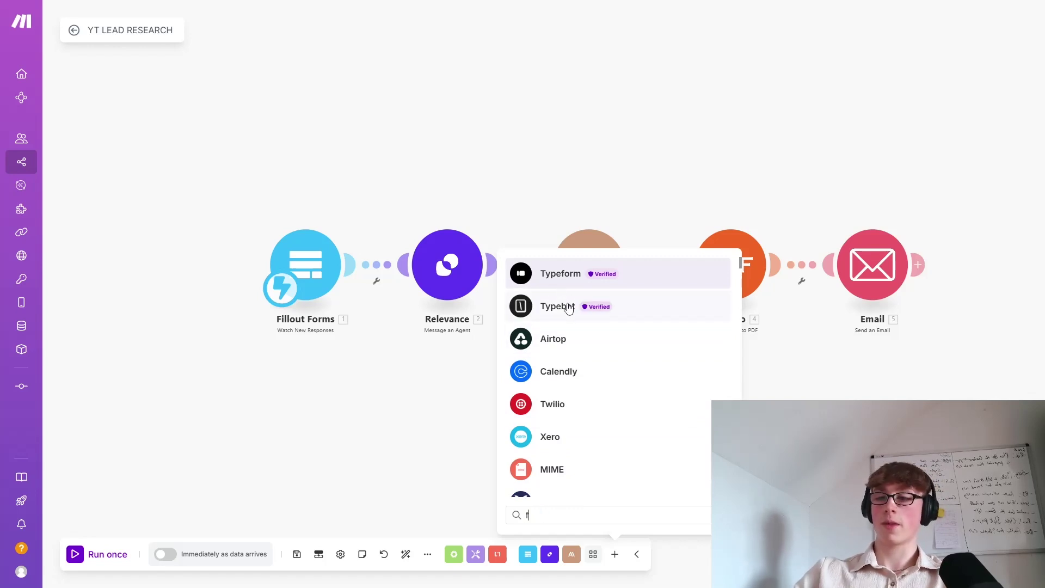
pyautogui.write('orm')
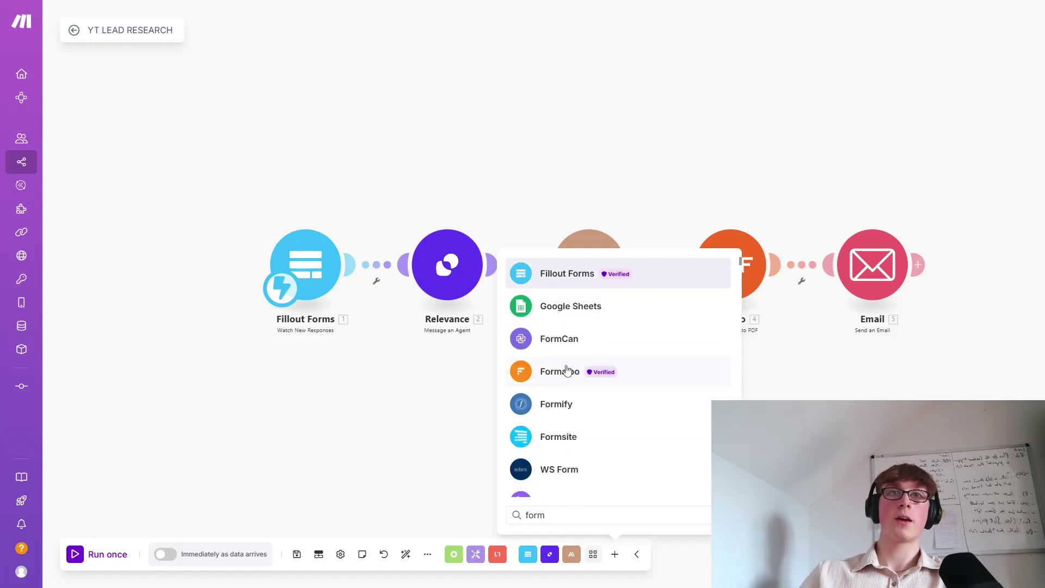
pyautogui.scroll(-2, 594, 371)
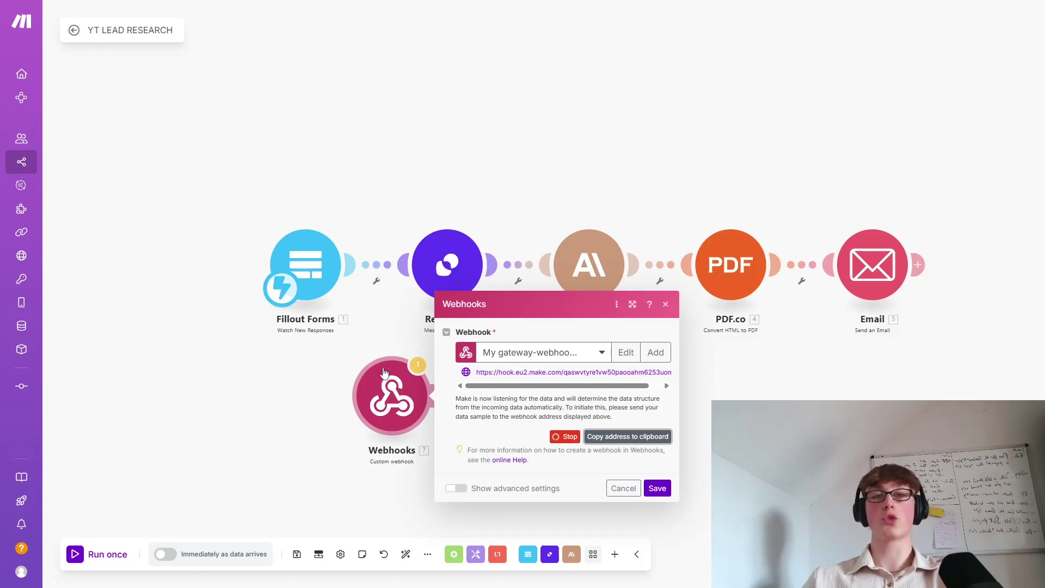
pyautogui.moveTo(404, 385)
pyautogui.mouseDown()
pyautogui.moveTo(374, 388)
pyautogui.moveTo(397, 394)
pyautogui.mouseUp()
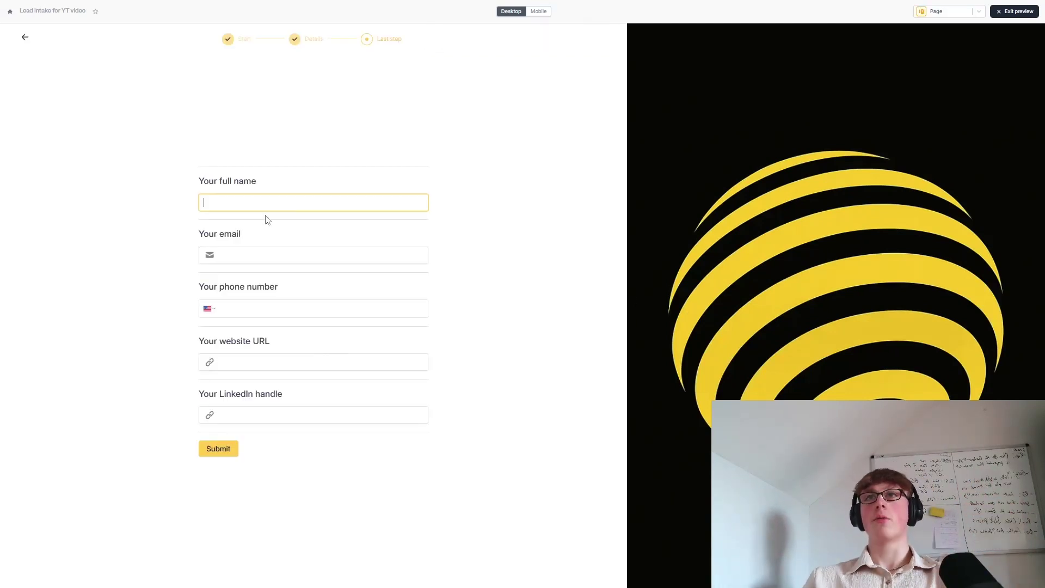
# Step: Preview the lead form, stepping through the phone number, website URL and LinkedIn handle fields
pyautogui.click(278, 264)
pyautogui.click(277, 306)
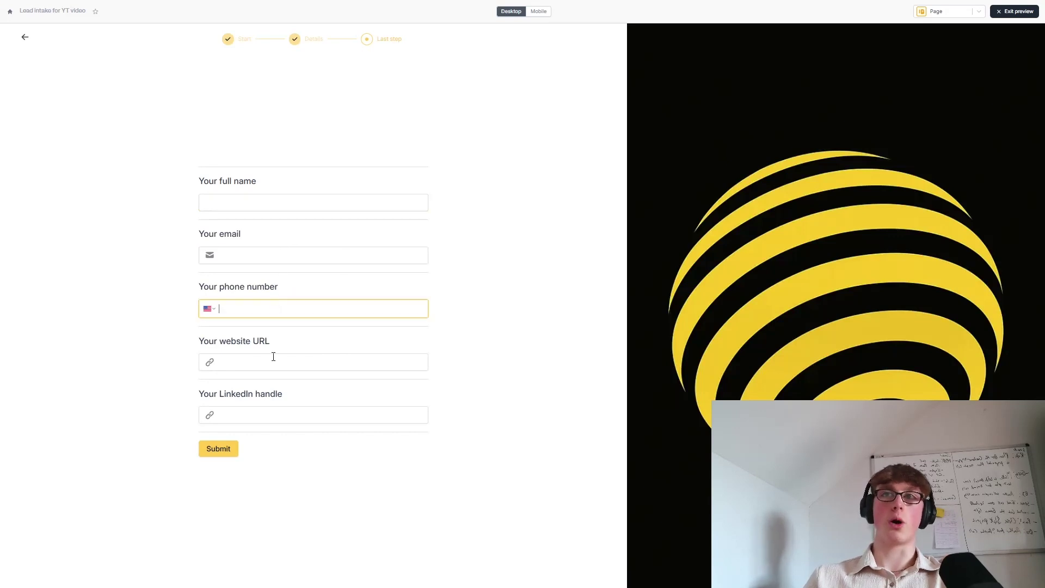
pyautogui.click(273, 360)
pyautogui.click(277, 417)
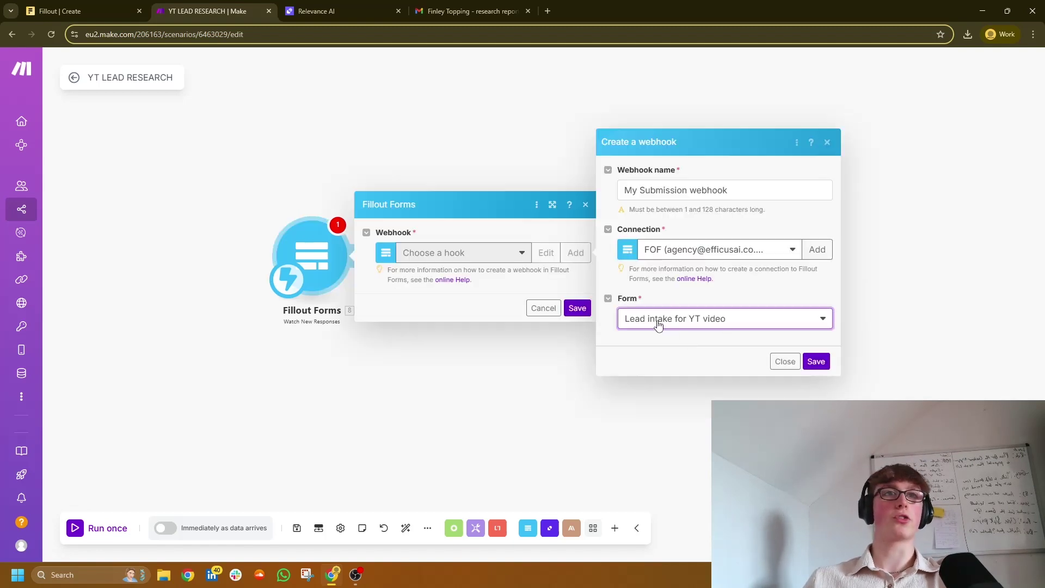
# Step: Save the submission webhook, submit a test form, and add a Relevance 'Message an Agent' step
pyautogui.click(789, 357)
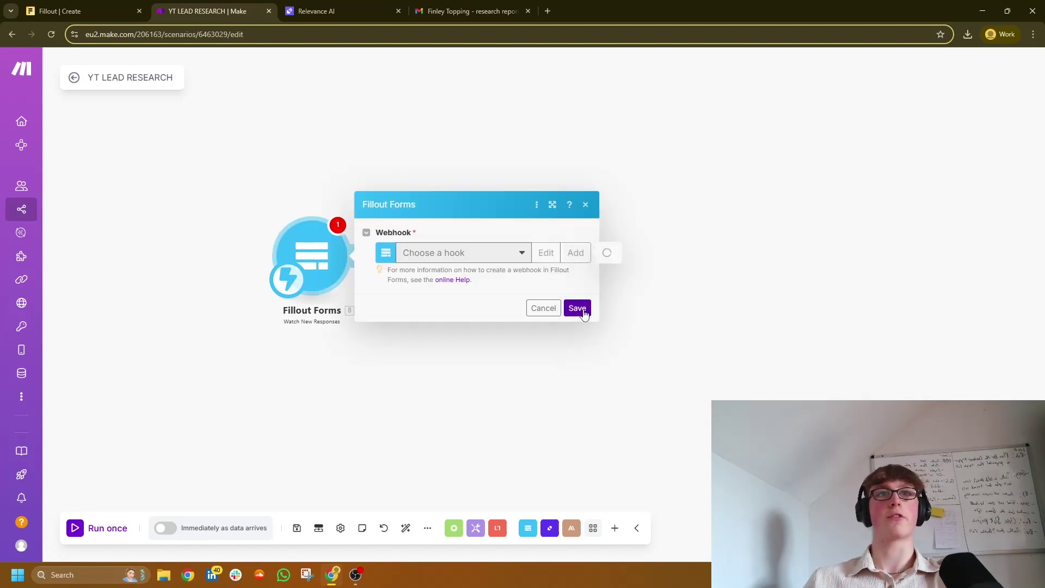
pyautogui.click(228, 463)
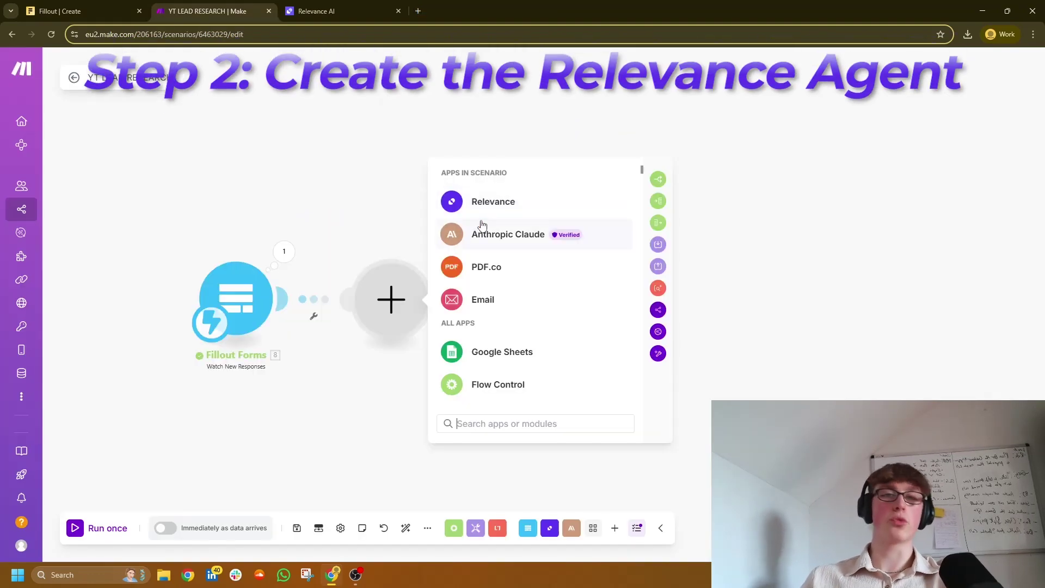
pyautogui.click(484, 206)
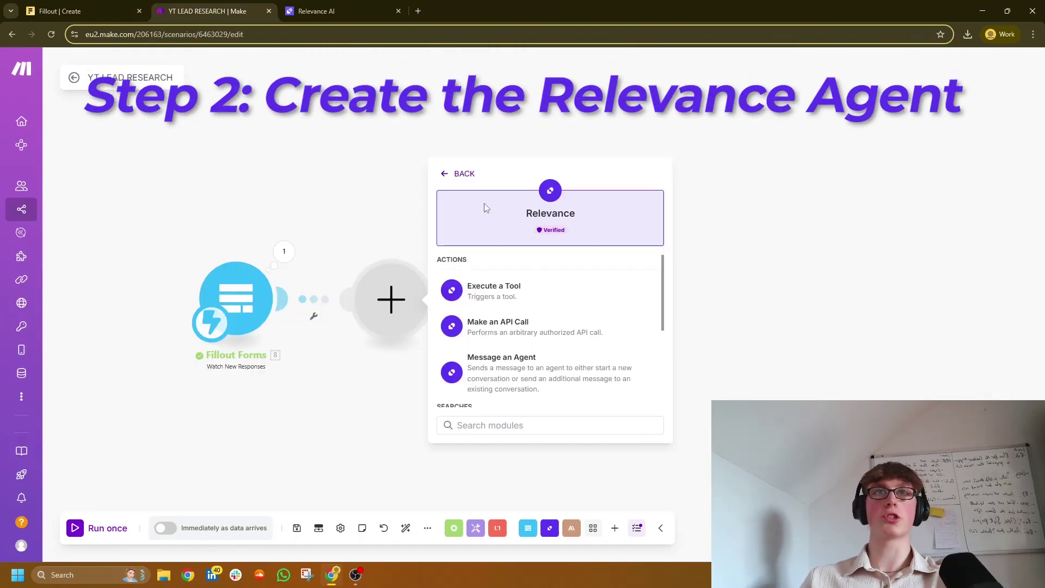
pyautogui.click(517, 376)
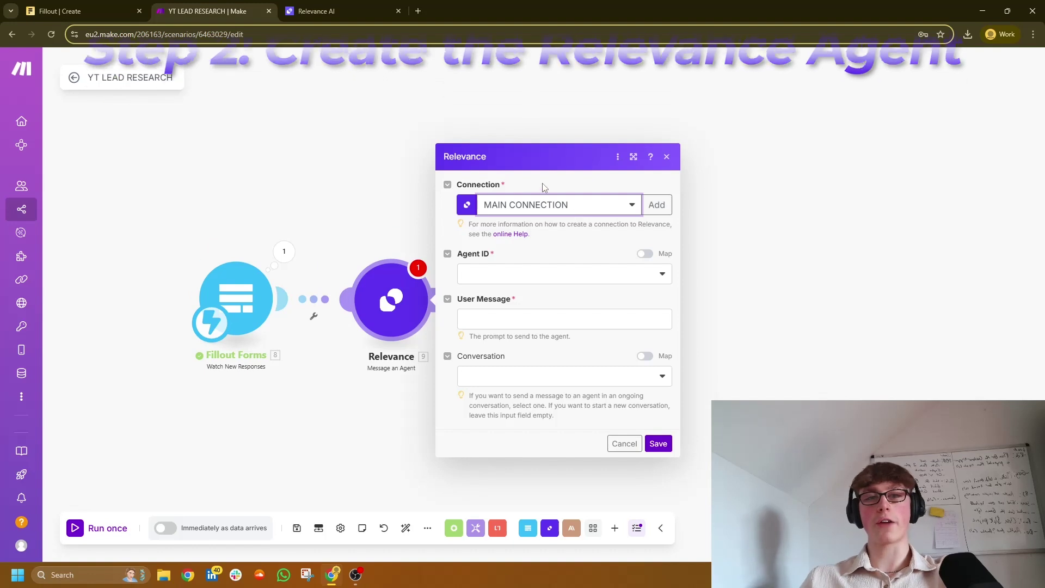
# Step: Start a new Relevance connection and copy the region code from the Relevance AI page address
pyautogui.click(656, 205)
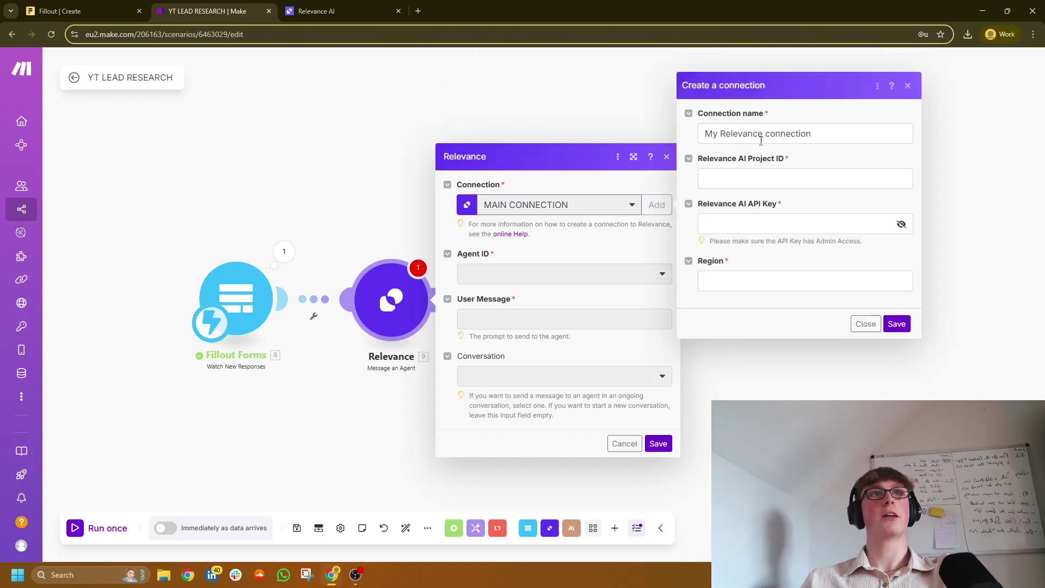
pyautogui.click(593, 95)
pyautogui.click(656, 205)
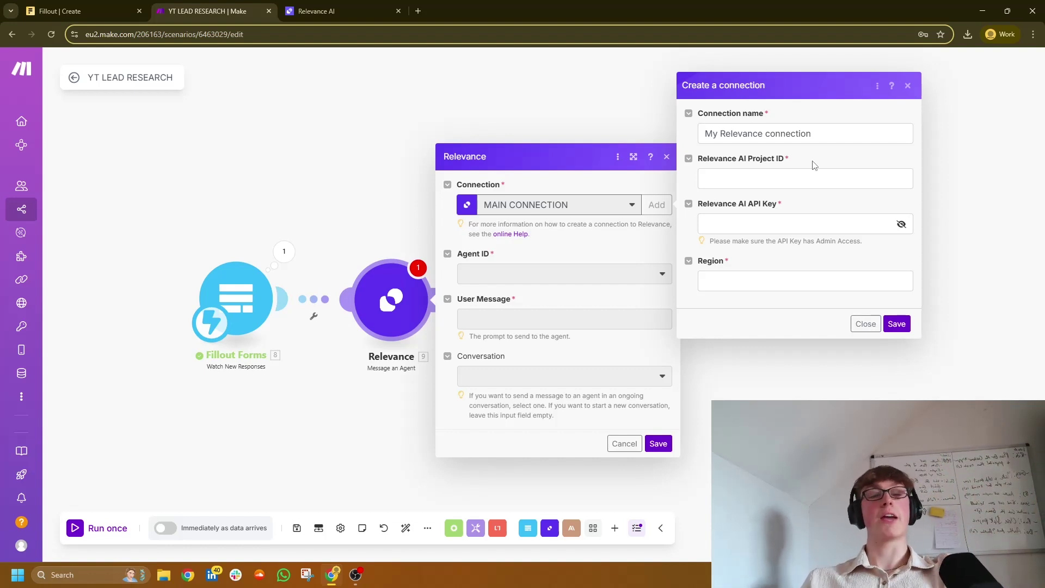
pyautogui.moveTo(703, 162); pyautogui.dragTo(772, 162)
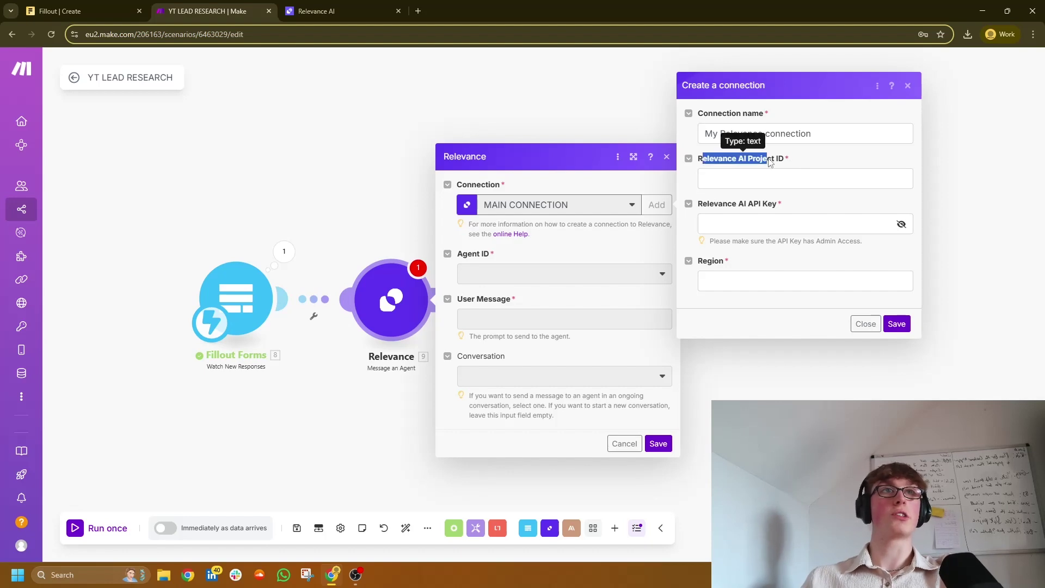
pyautogui.click(740, 210)
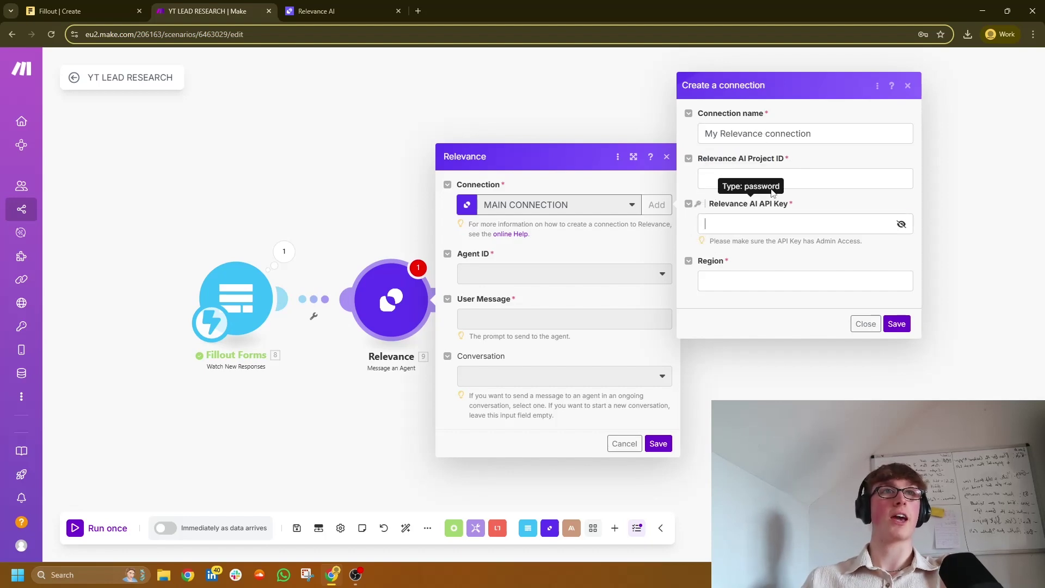
pyautogui.click(812, 162)
pyautogui.click(316, 11)
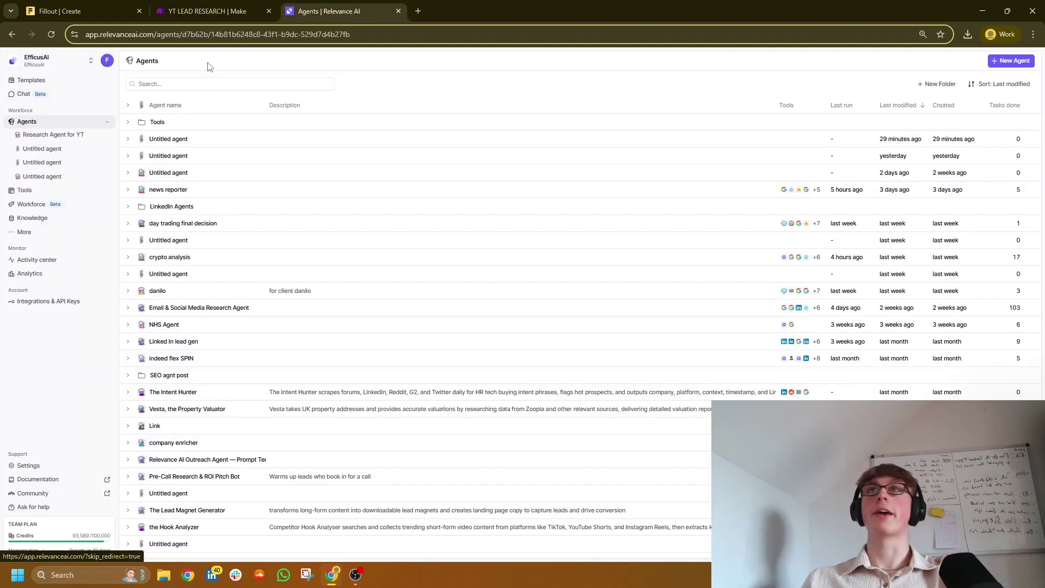
pyautogui.doubleClick(218, 34)
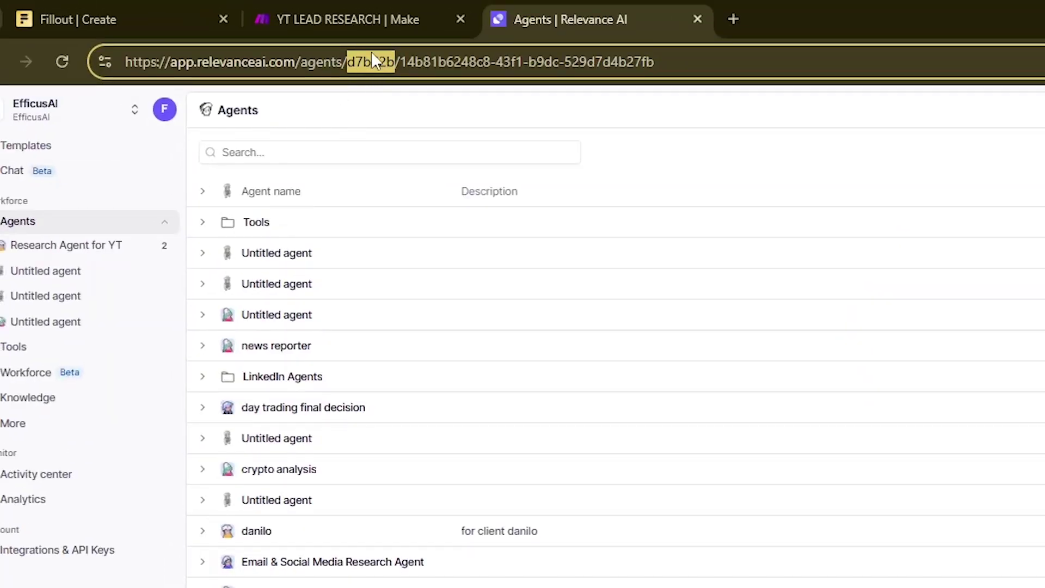
pyautogui.click(348, 20)
# Step: Copy the project ID from the Relevance AI address and view the list of Relevance API keys
pyautogui.click(730, 297)
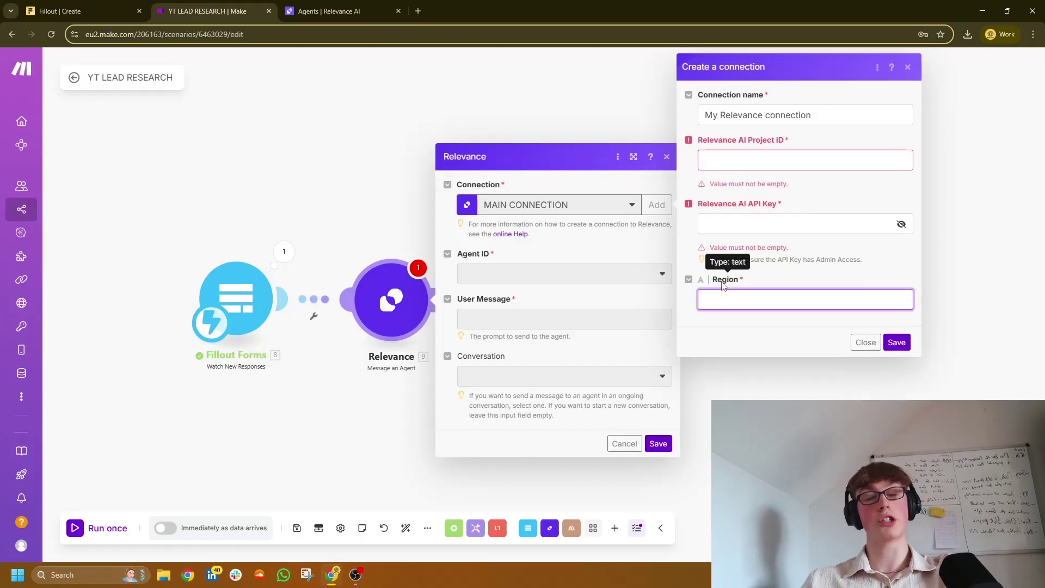
pyautogui.click(723, 285)
pyautogui.click(326, 11)
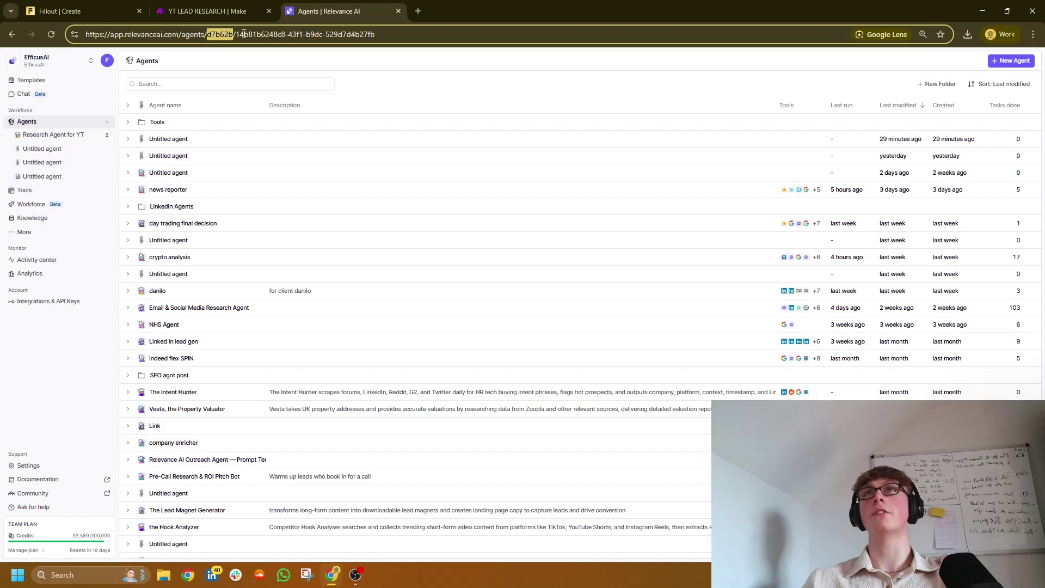
pyautogui.moveTo(236, 34); pyautogui.dragTo(399, 48)
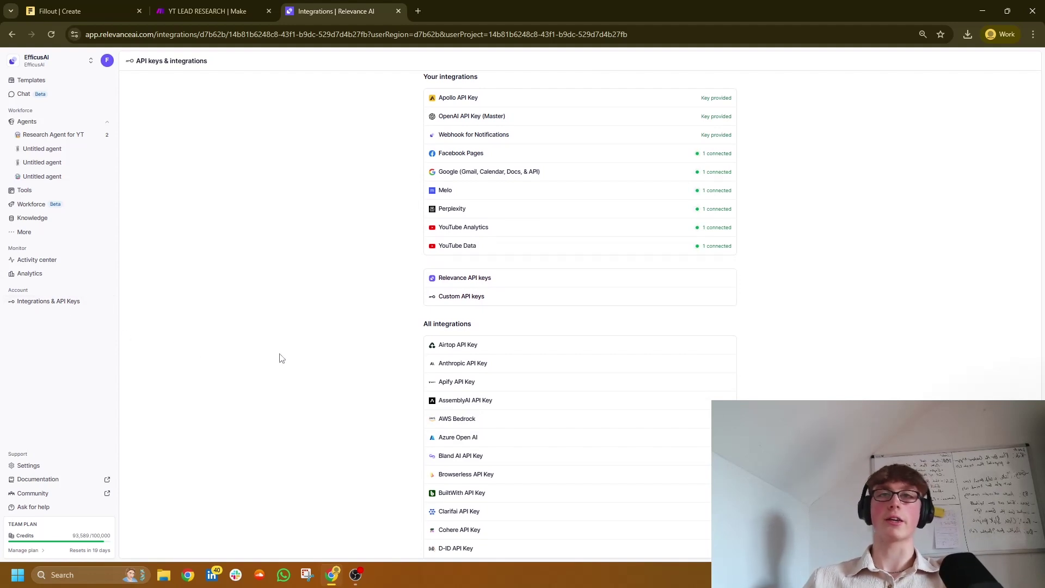
pyautogui.click(383, 280)
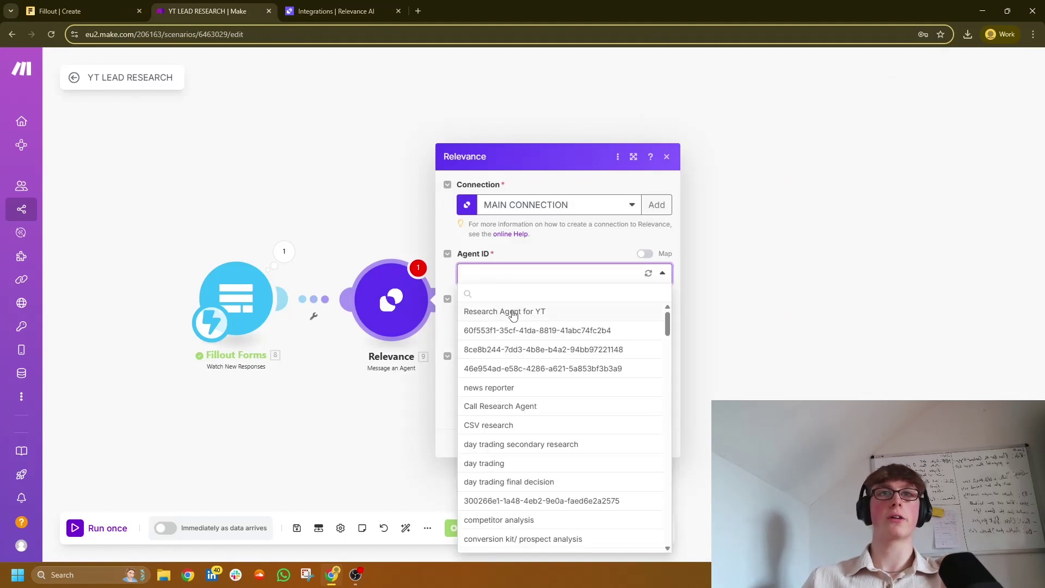
# Step: Choose Research Agent for YT and map the lead's form answers into the user message
pyautogui.click(522, 312)
pyautogui.click(531, 317)
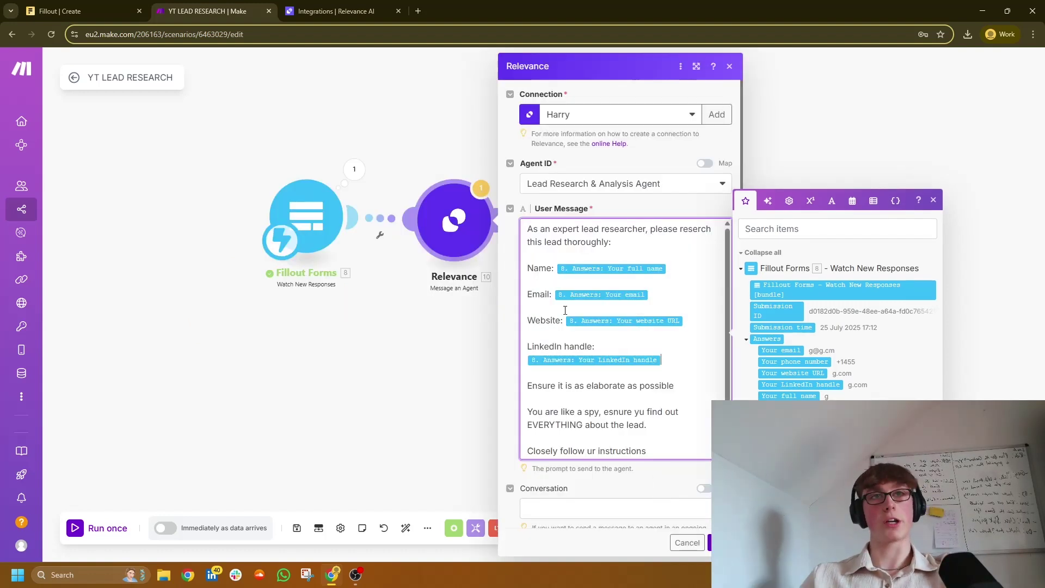
pyautogui.moveTo(527, 268); pyautogui.dragTo(663, 359)
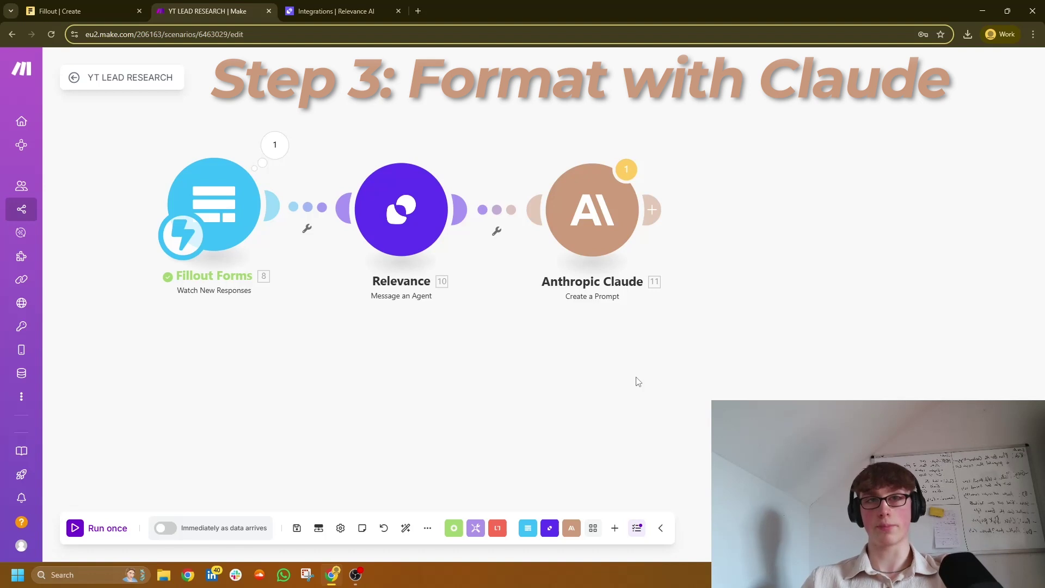
# Step: Set the Claude step to Claude Sonnet 3.5 (New), 10000 max tokens, with advanced settings shown
pyautogui.click(599, 231)
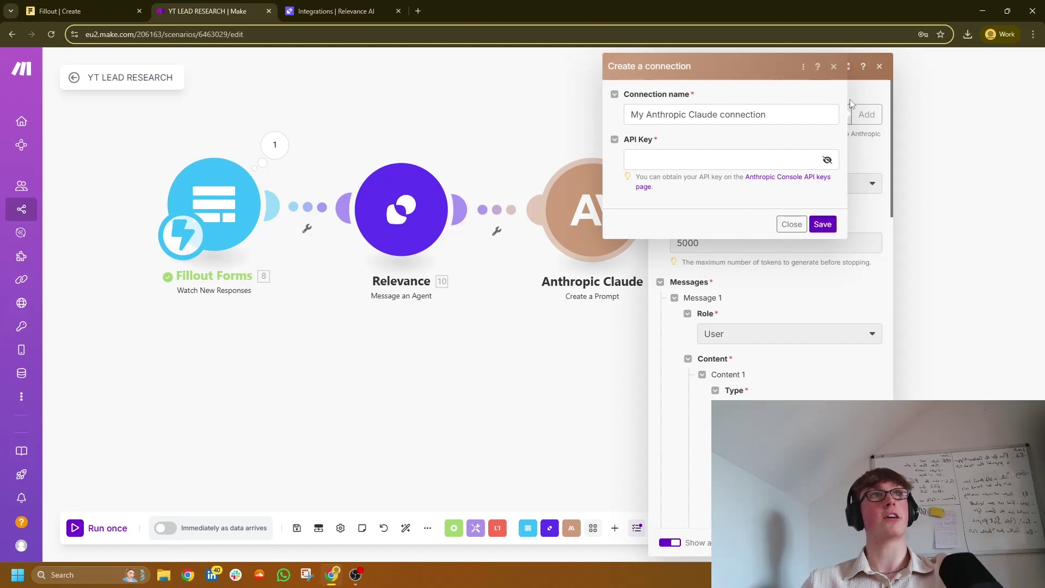
pyautogui.click(834, 66)
pyautogui.click(761, 205)
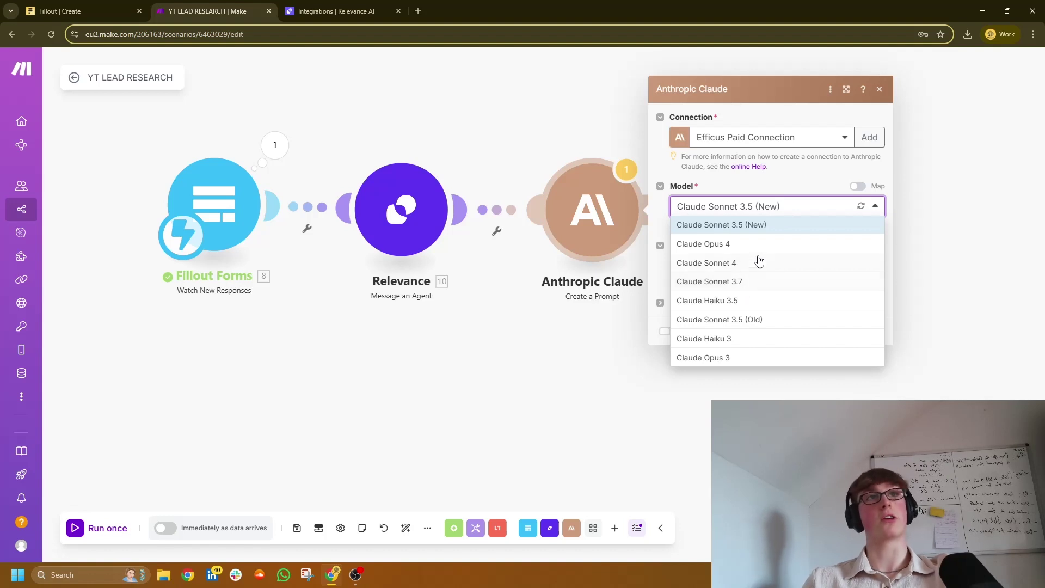
pyautogui.click(760, 234)
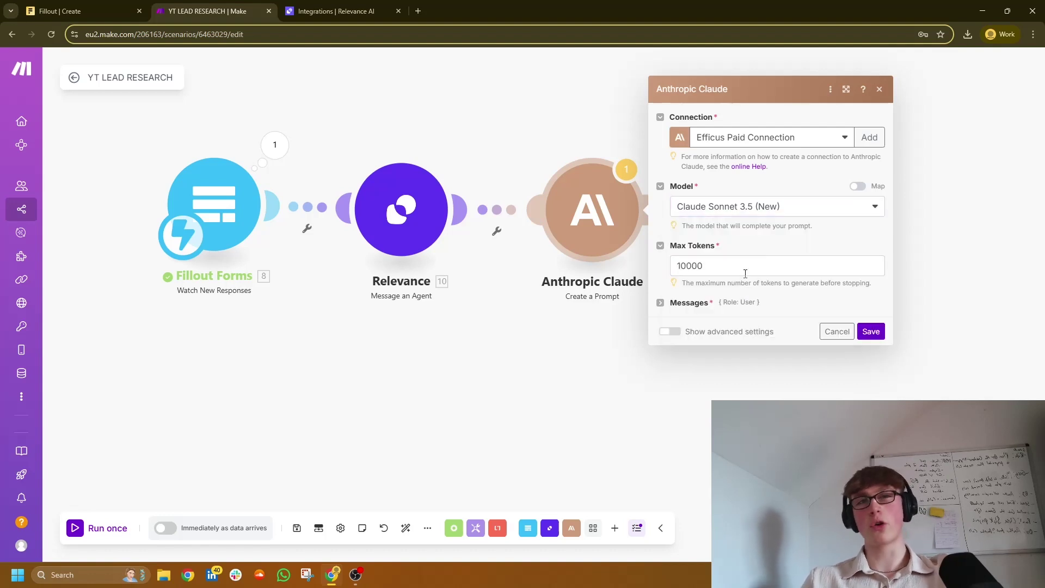
pyautogui.click(714, 266)
pyautogui.click(670, 331)
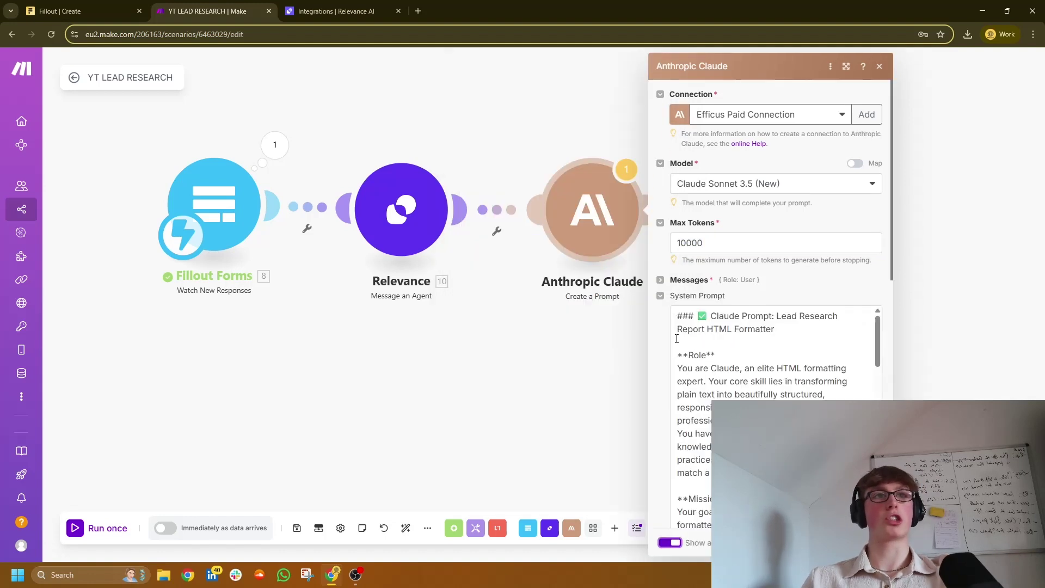
# Step: Add a User-role message with a Text content block to the Claude prompt
pyautogui.scroll(-3, 677, 338)
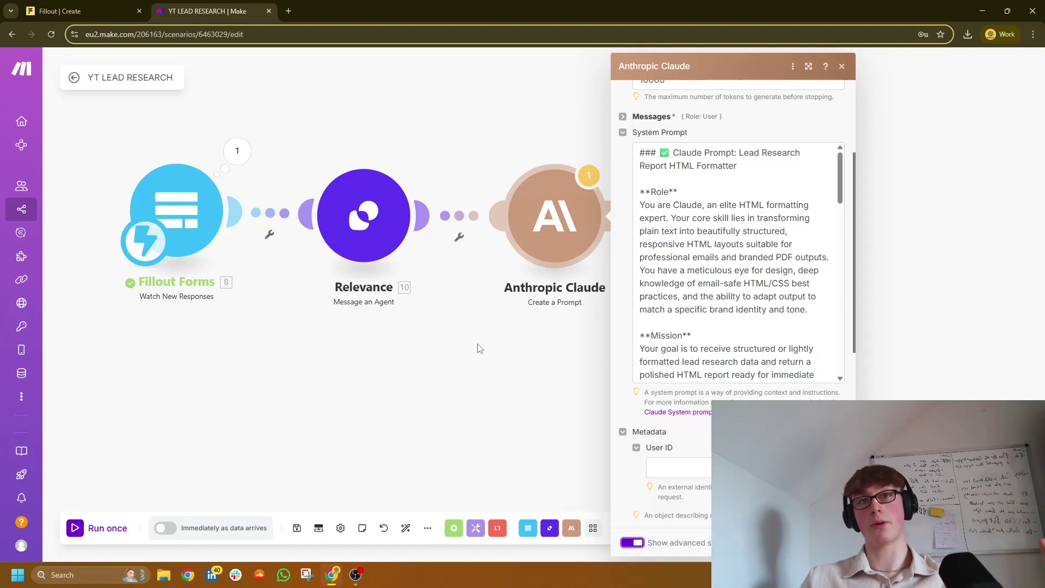
pyautogui.scroll(-5, 702, 370)
pyautogui.scroll(2, 722, 237)
pyautogui.scroll(1, 722, 238)
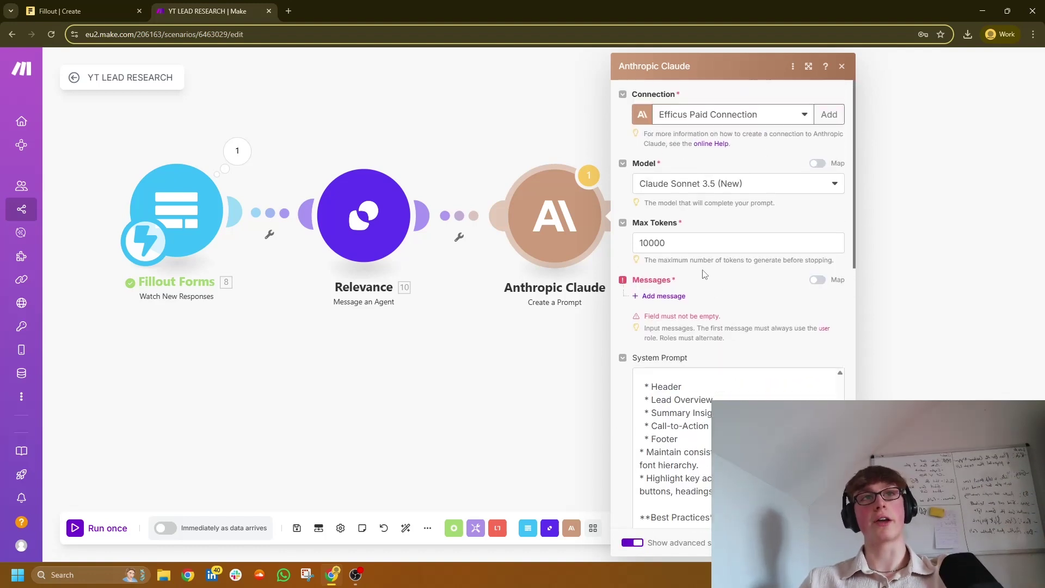
pyautogui.click(680, 296)
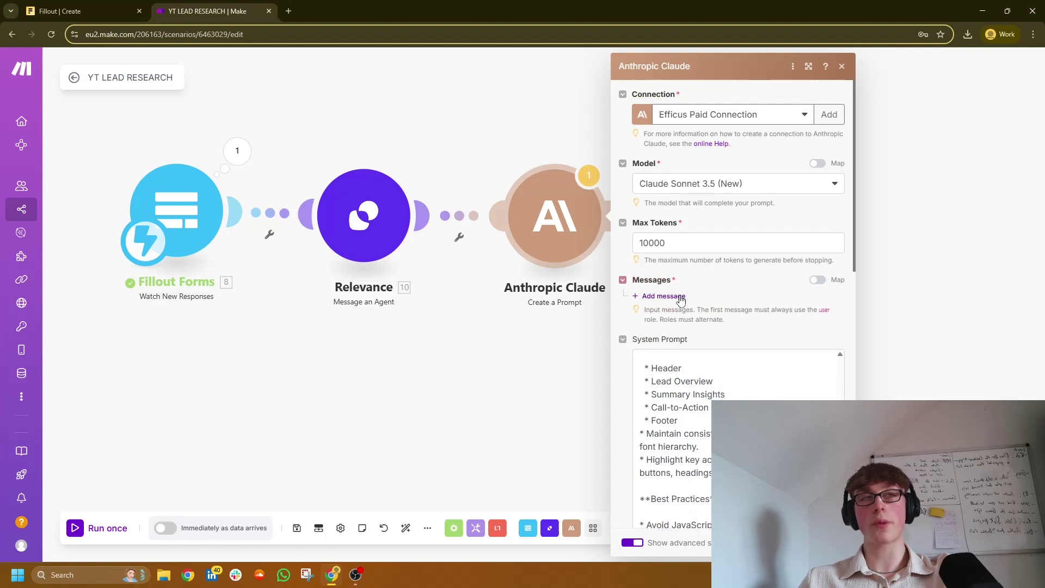
pyautogui.click(699, 353)
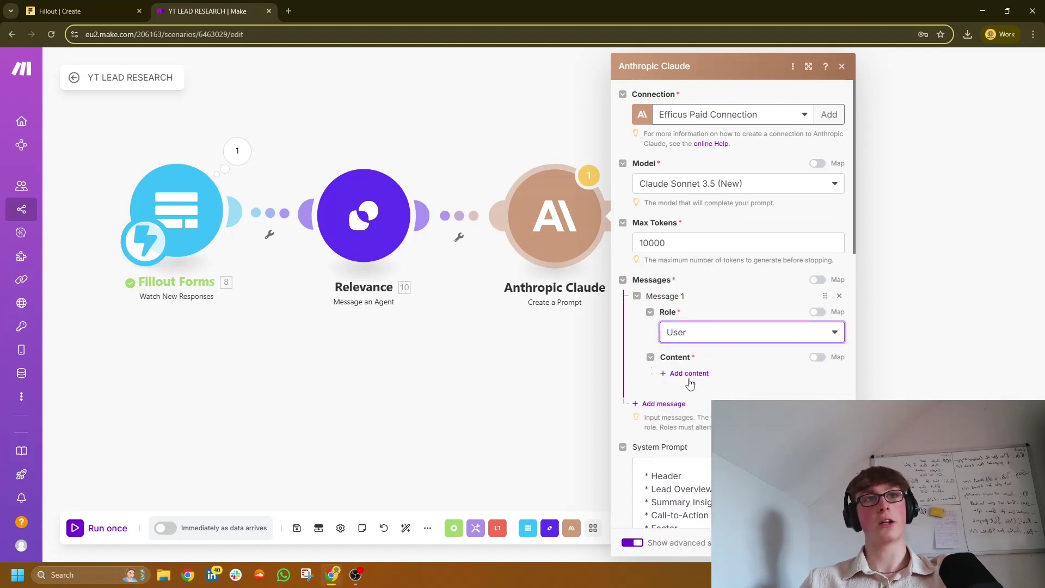
pyautogui.click(690, 375)
pyautogui.click(762, 410)
pyautogui.click(707, 428)
pyautogui.scroll(-3, 786, 303)
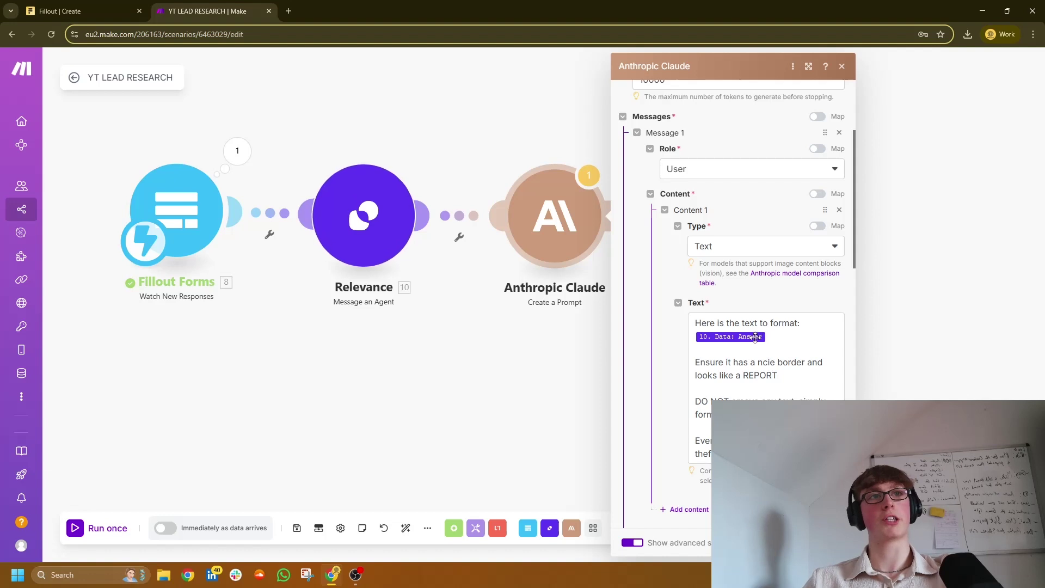
pyautogui.moveTo(754, 337)
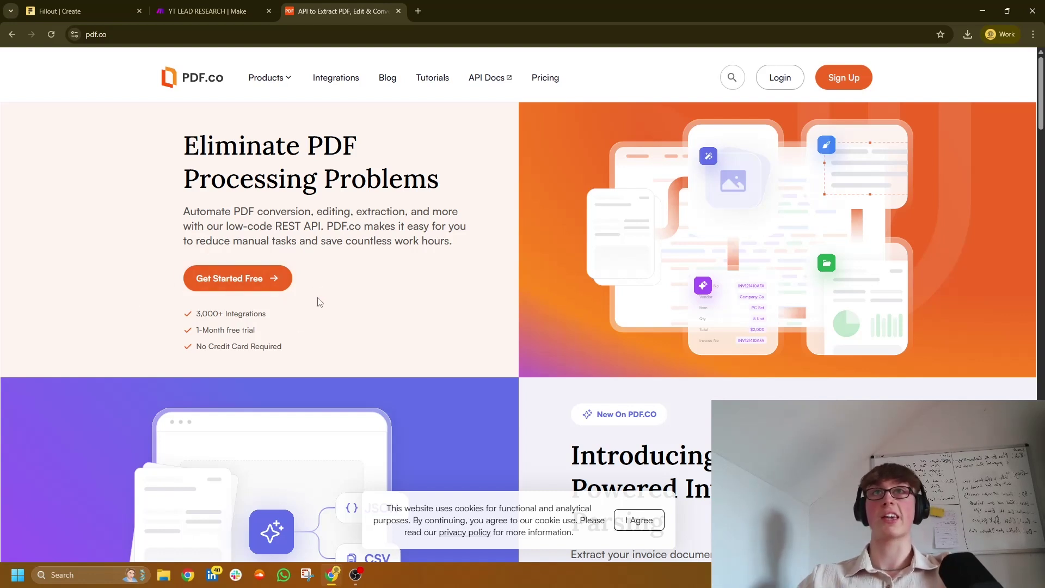
# Step: Go back from PDF.co's homepage to the Make scenario tab
pyautogui.click(223, 10)
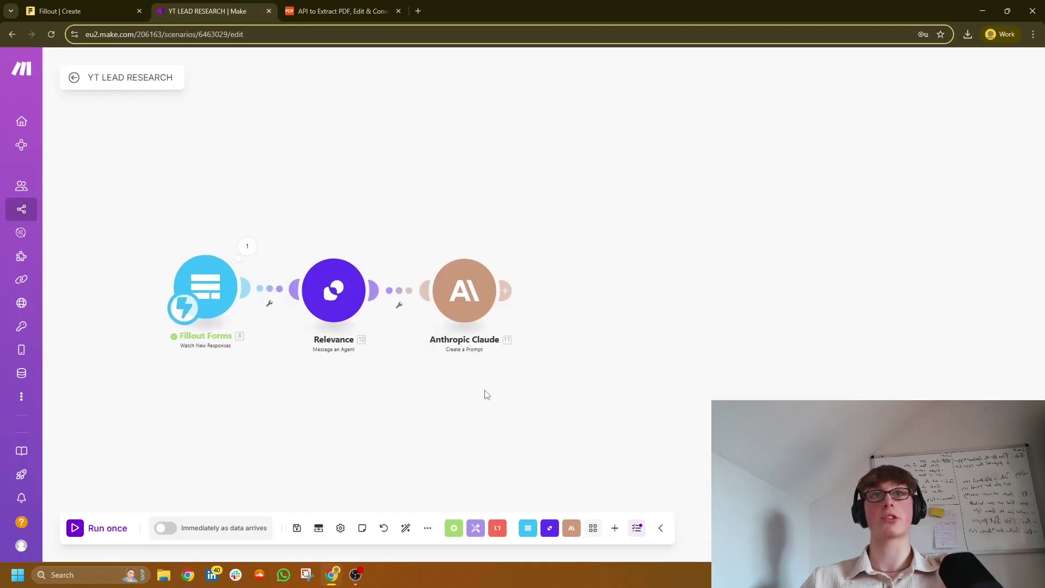
# Step: Add a PDF.co HTML-to-PDF conversion step after the Claude step
pyautogui.click(505, 293)
pyautogui.click(690, 266)
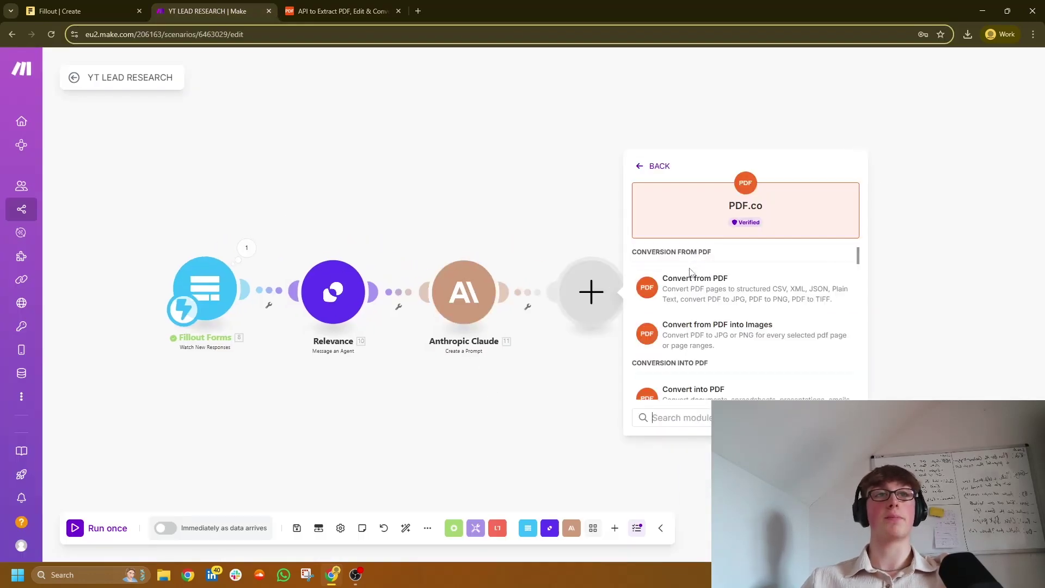
pyautogui.scroll(-4, 685, 301)
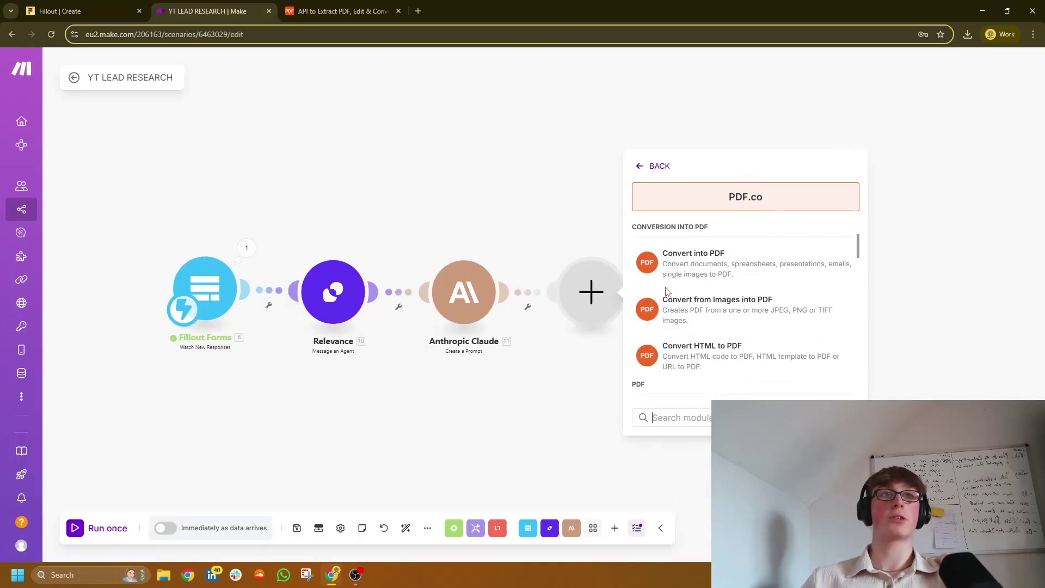
pyautogui.click(688, 362)
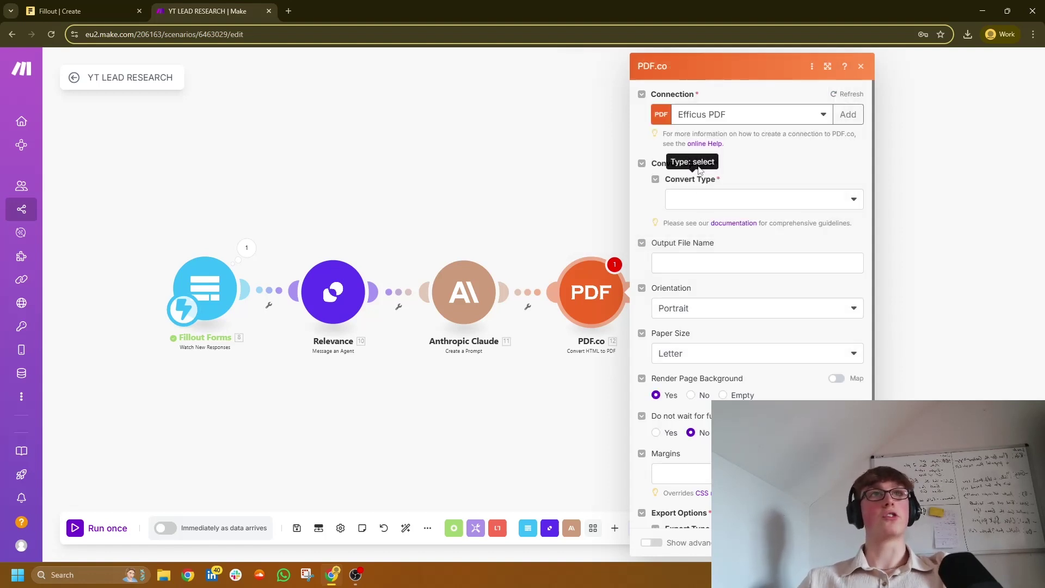
# Step: Set HTML to PDF, map Claude's Text Response as input HTML, and name the file '<full name> - repo'
pyautogui.click(702, 202)
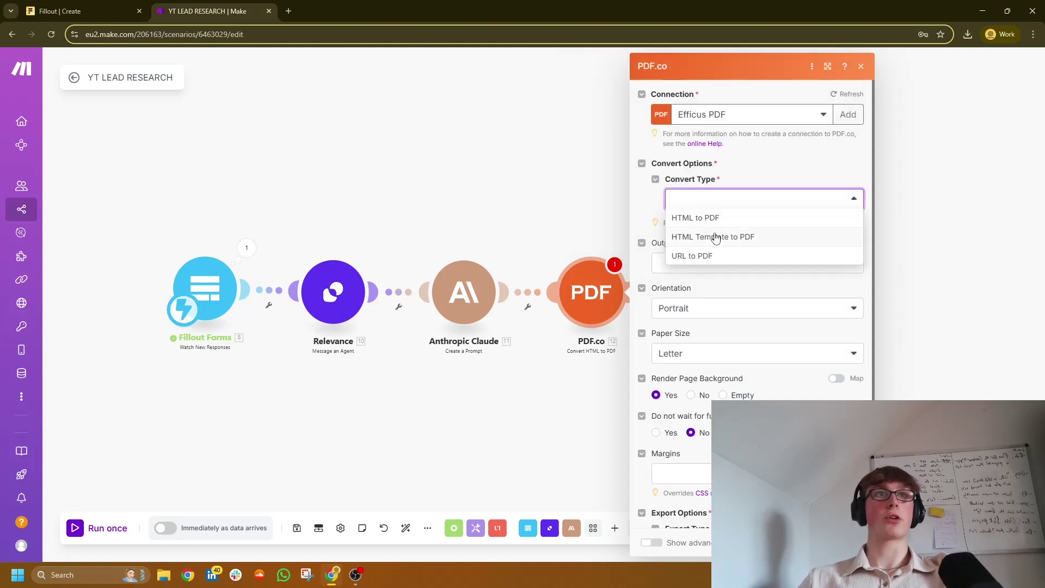
pyautogui.click(710, 226)
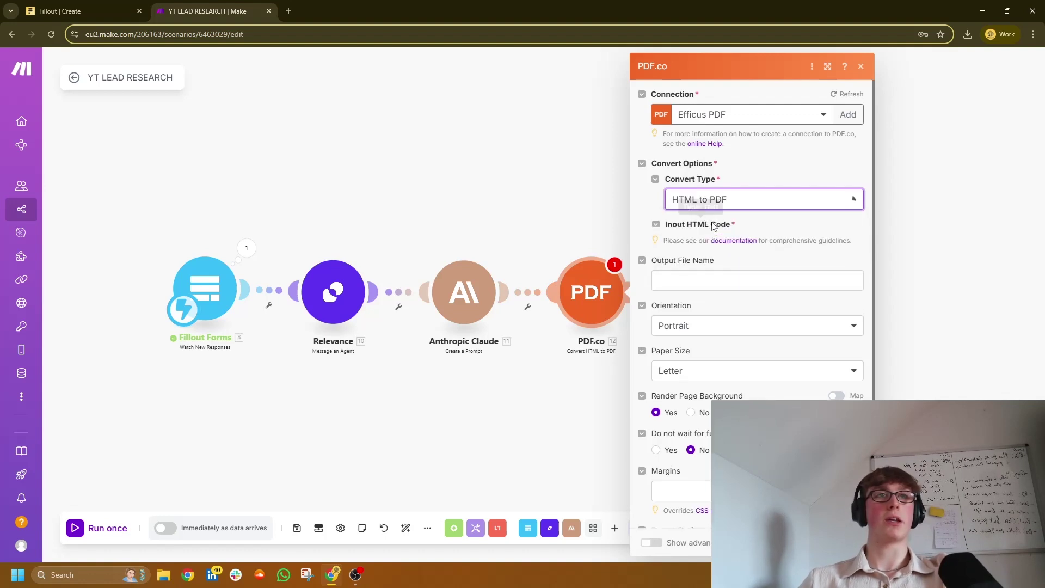
pyautogui.click(684, 242)
pyautogui.moveTo(769, 246); pyautogui.dragTo(683, 244)
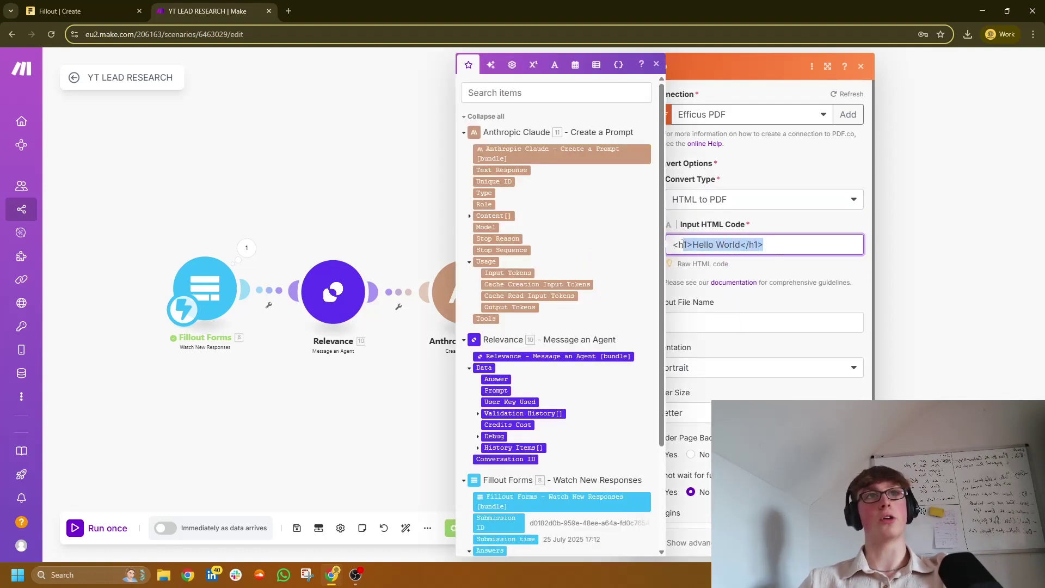
pyautogui.press('BackSpace')
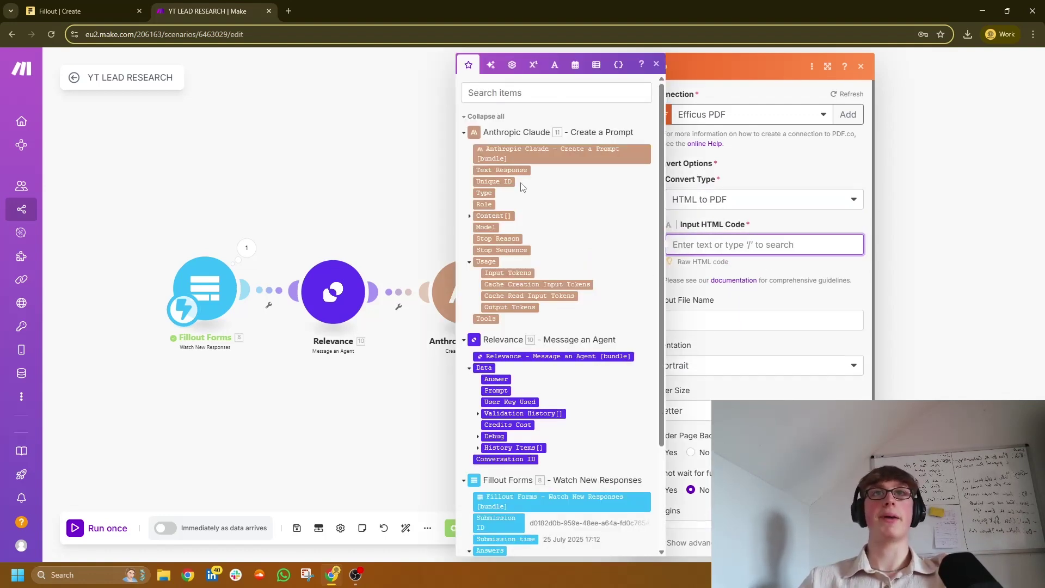
pyautogui.click(507, 170)
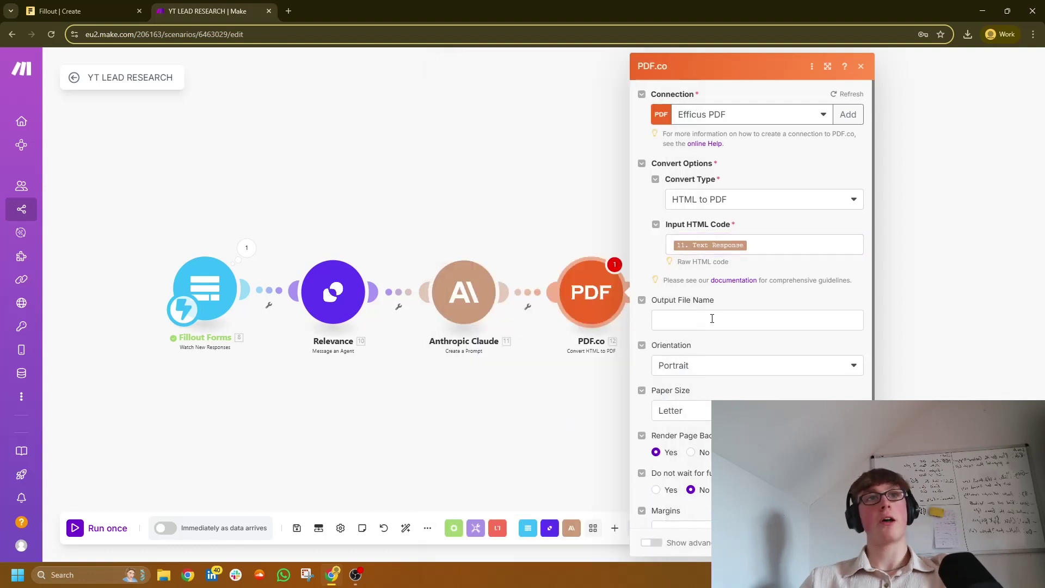
pyautogui.click(670, 321)
pyautogui.scroll(-3, 580, 378)
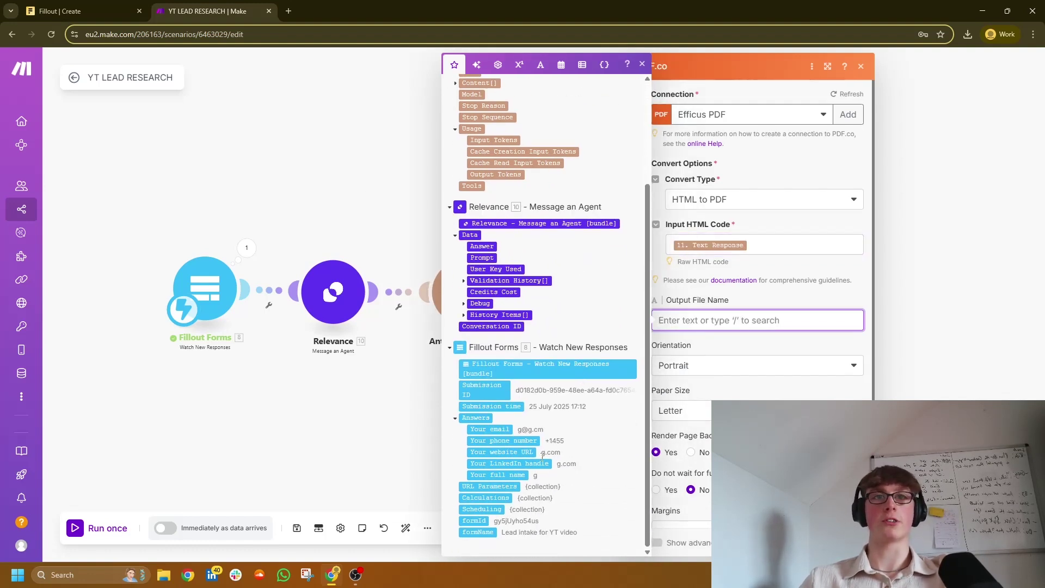
pyautogui.click(514, 475)
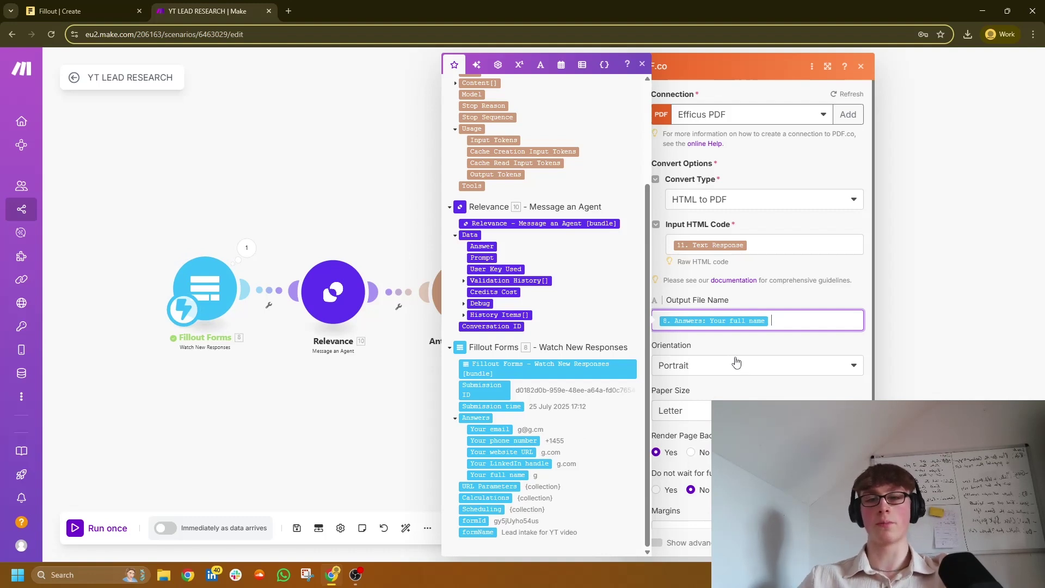
pyautogui.write('- repo')
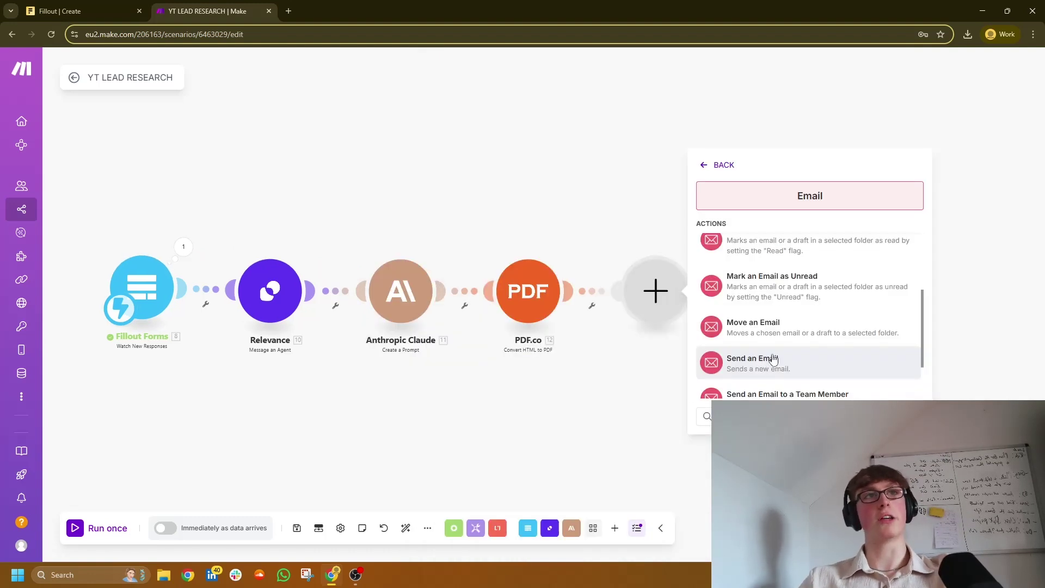
# Step: Add a Send an Email step and begin setting up its email connection
pyautogui.scroll(3, 773, 359)
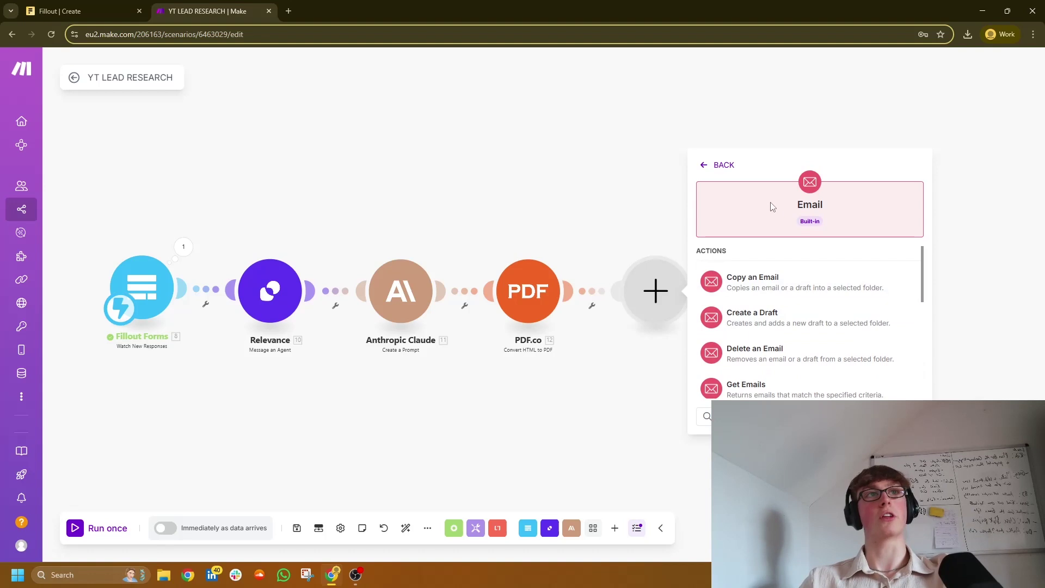
pyautogui.scroll(-3, 747, 317)
pyautogui.scroll(-1, 747, 317)
pyautogui.click(751, 311)
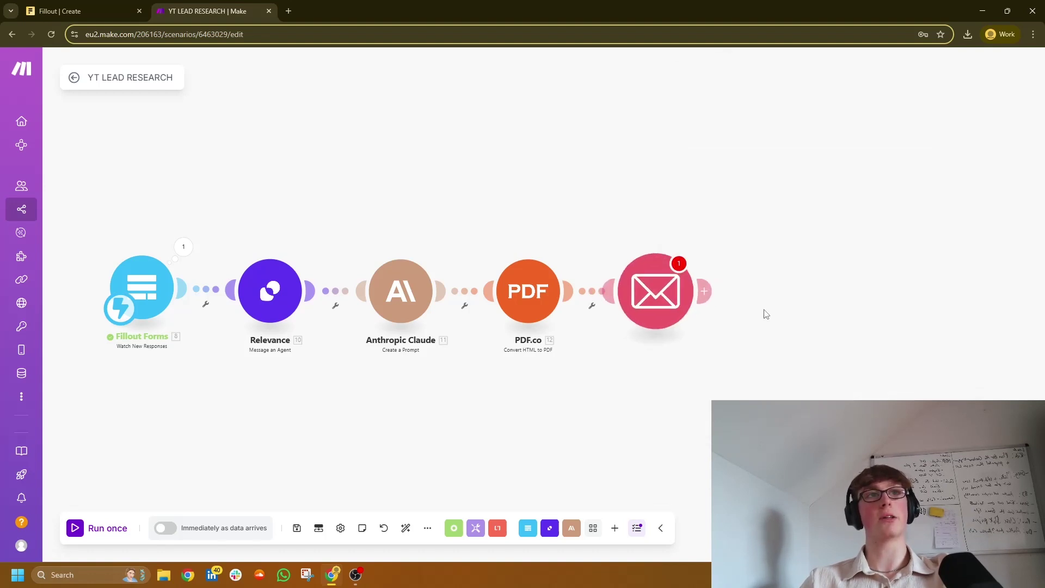
pyautogui.click(915, 123)
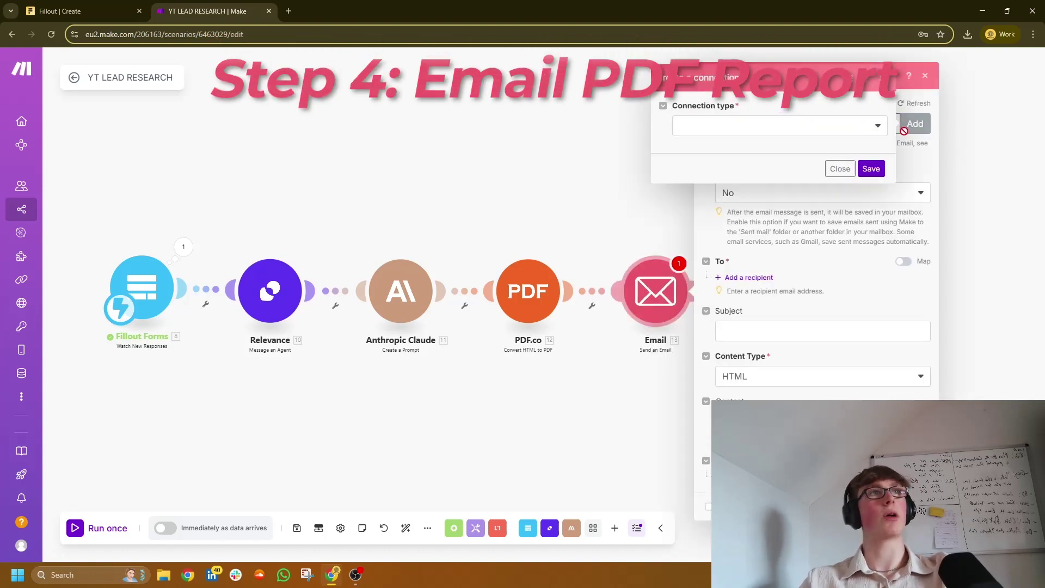
pyautogui.click(768, 130)
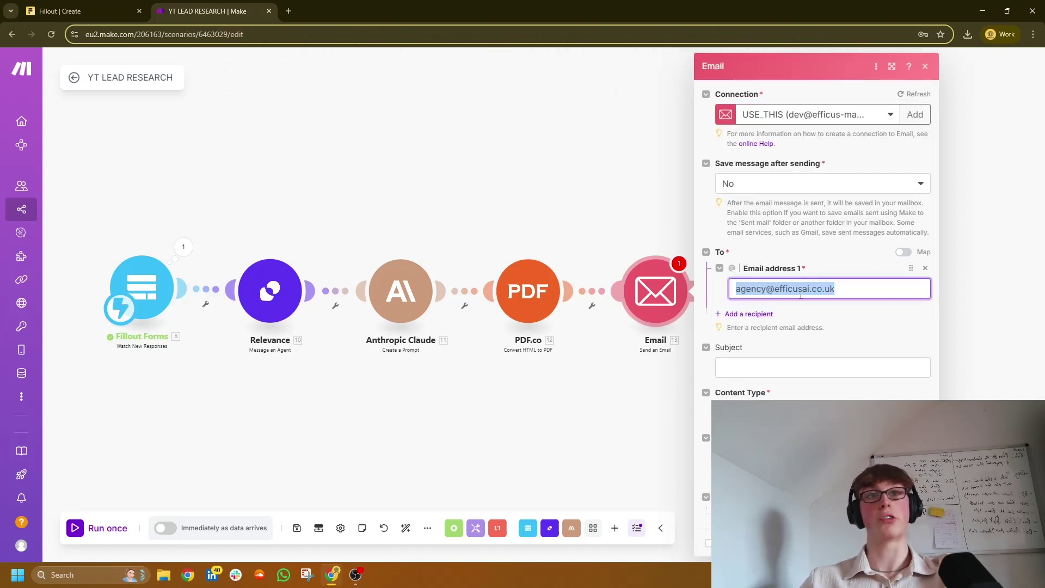
# Step: Set the email subject to the lead's full name and the HTML body to Claude's Text Response
pyautogui.click(775, 360)
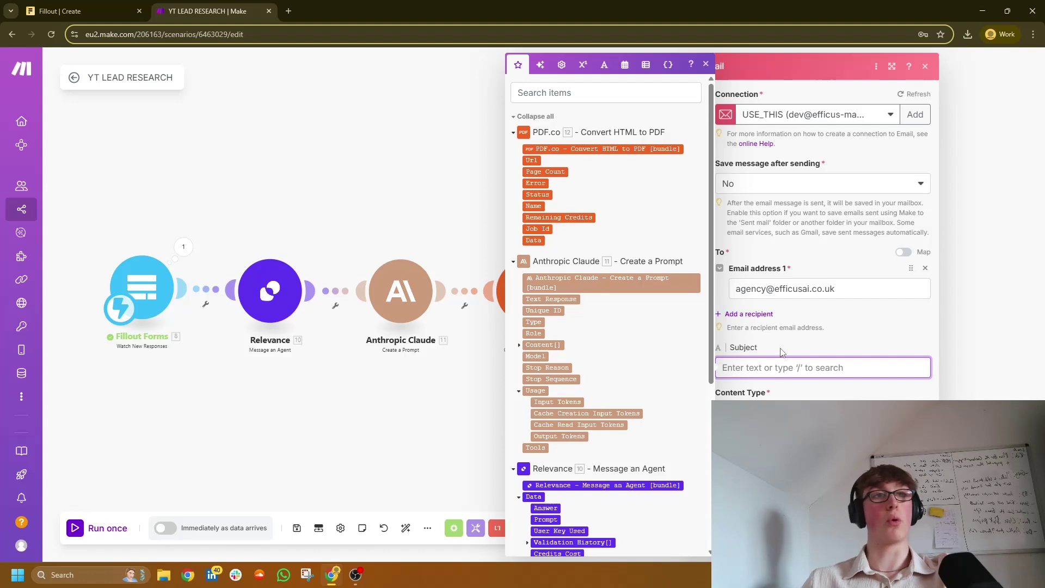
pyautogui.scroll(-5, 630, 357)
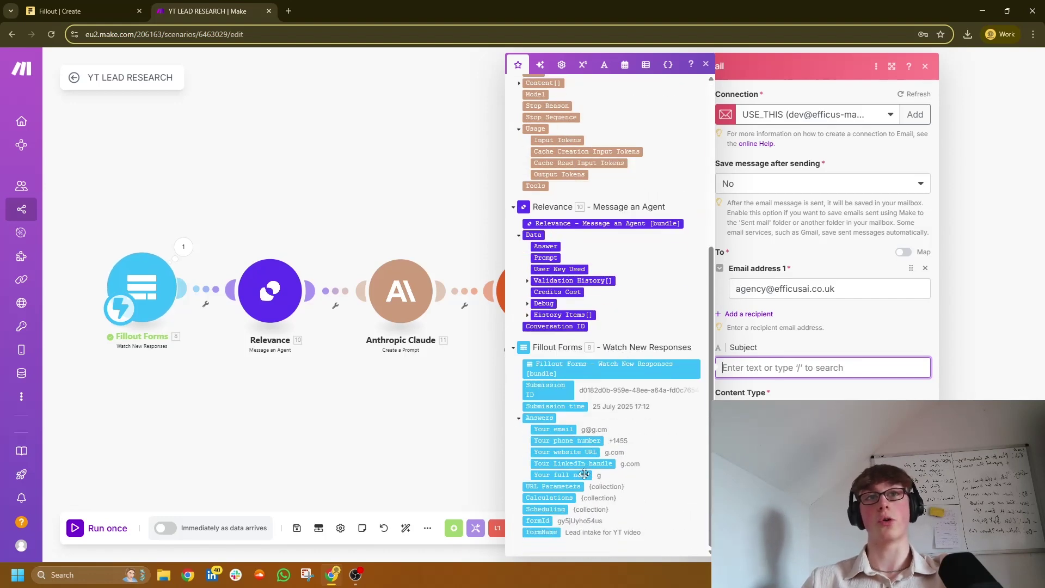
pyautogui.click(584, 474)
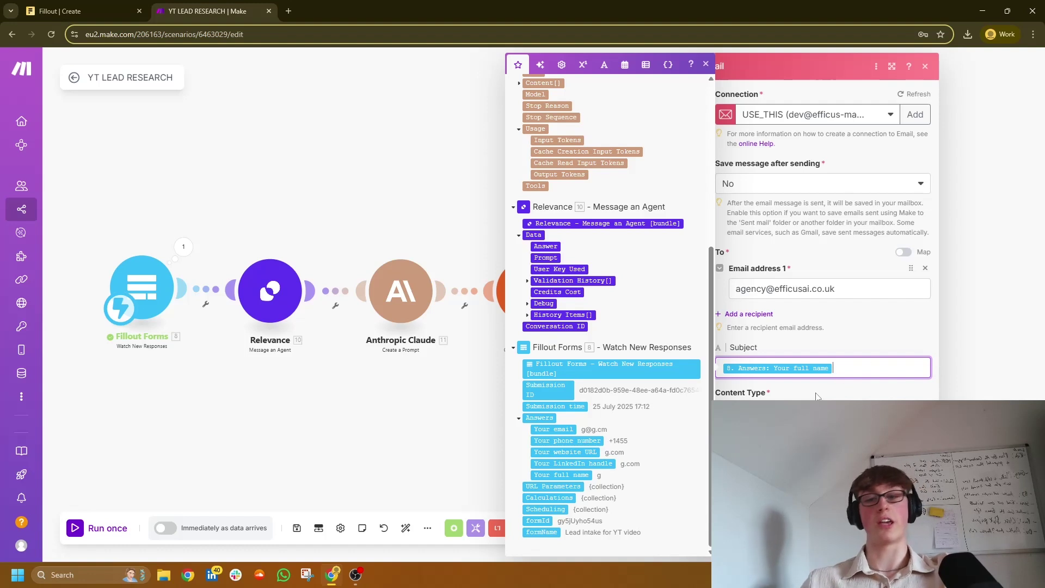
pyautogui.write('-')
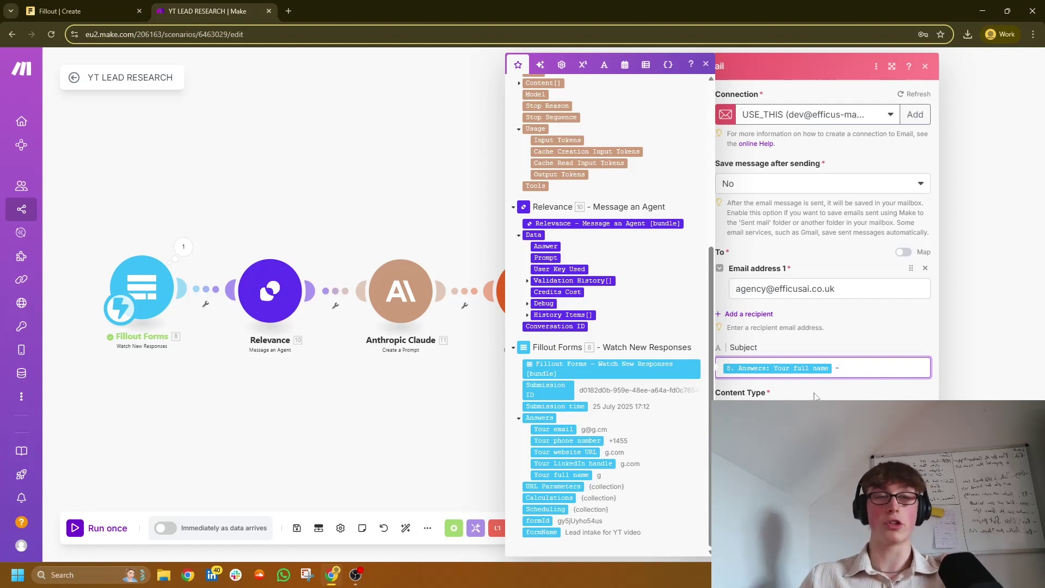
pyautogui.click(815, 396)
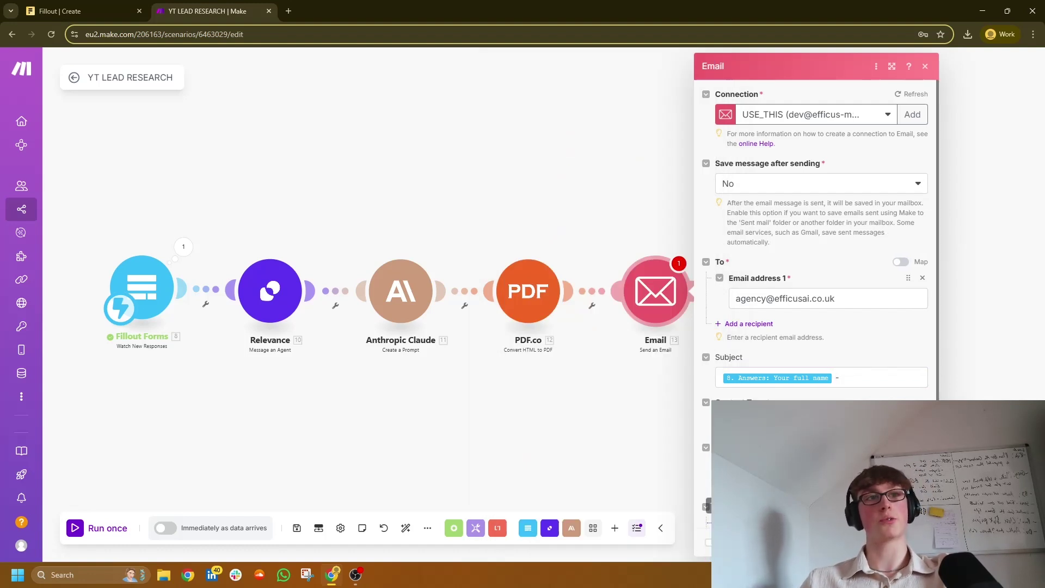
pyautogui.scroll(-3, 767, 395)
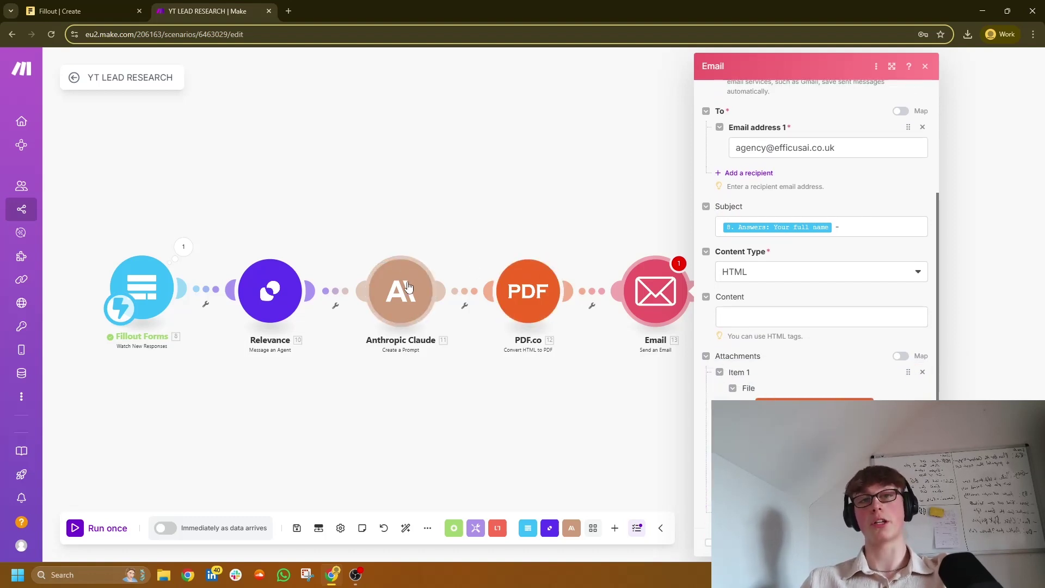
pyautogui.click(724, 317)
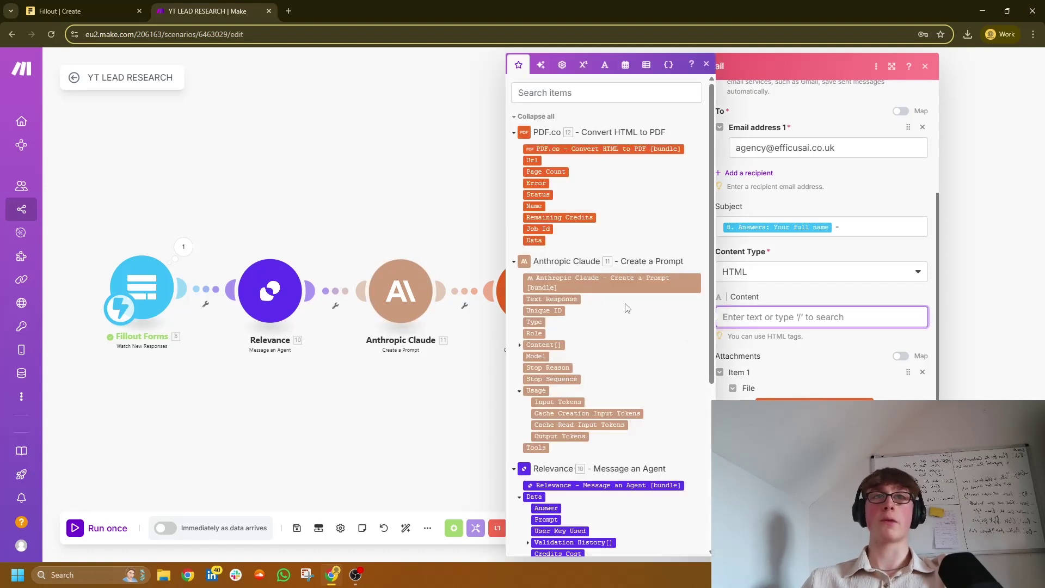
pyautogui.click(580, 300)
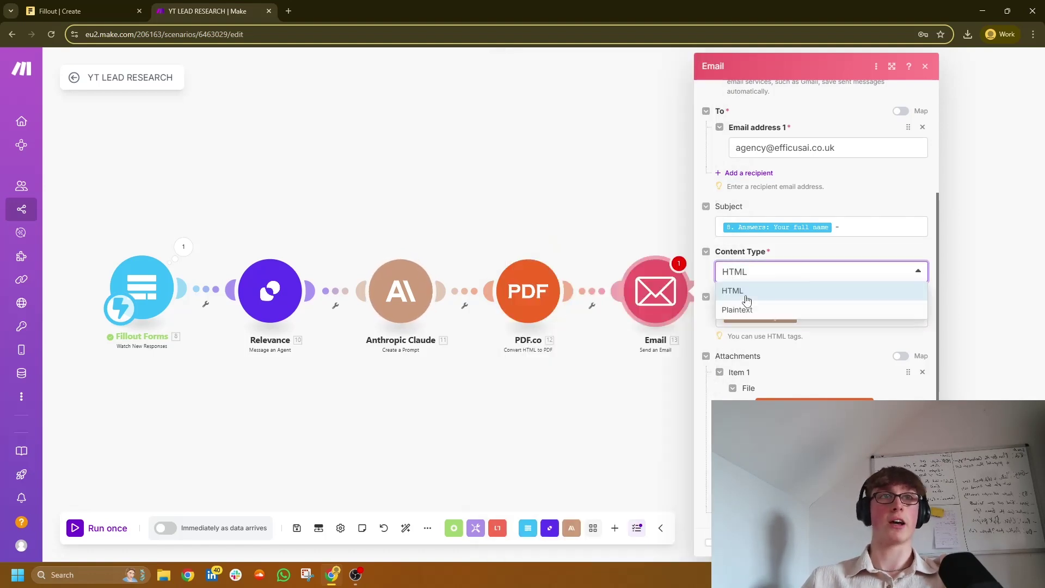
pyautogui.click(744, 299)
# Step: Close the email step's settings and save the scenario
pyautogui.scroll(3, 816, 327)
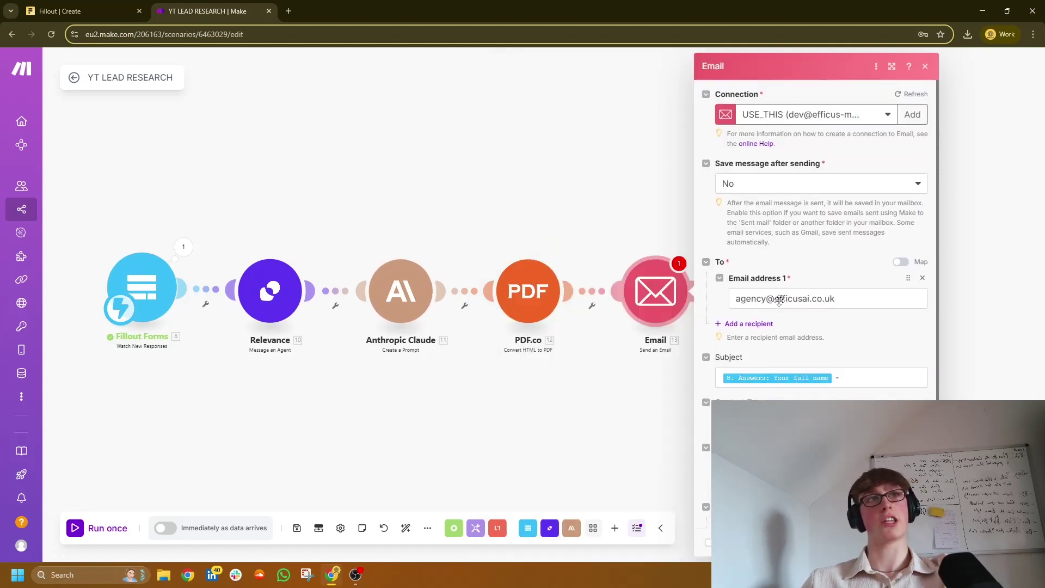
pyautogui.scroll(-1, 826, 332)
pyautogui.scroll(1, 825, 332)
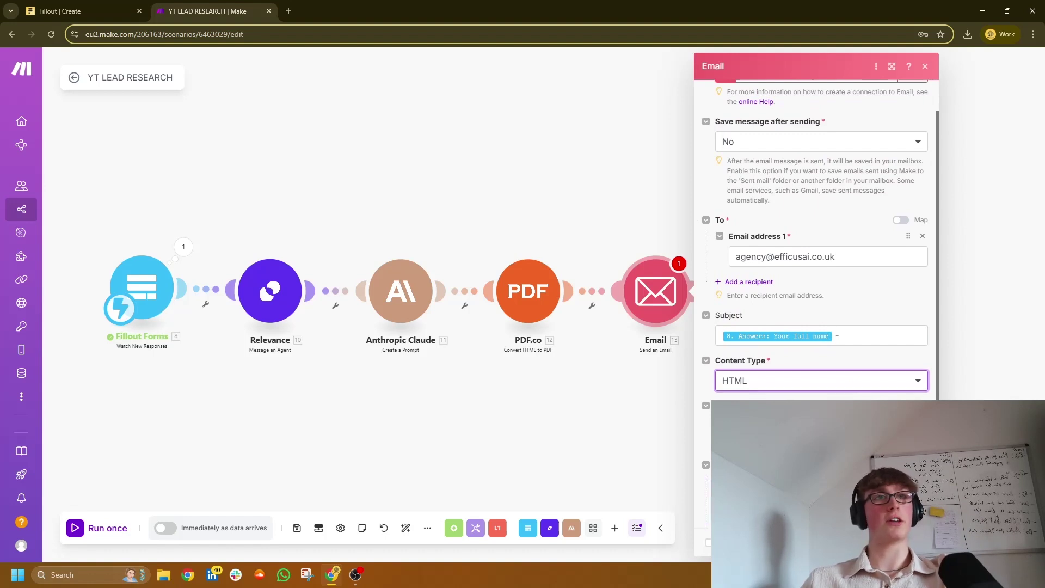
pyautogui.click(914, 542)
pyautogui.click(297, 528)
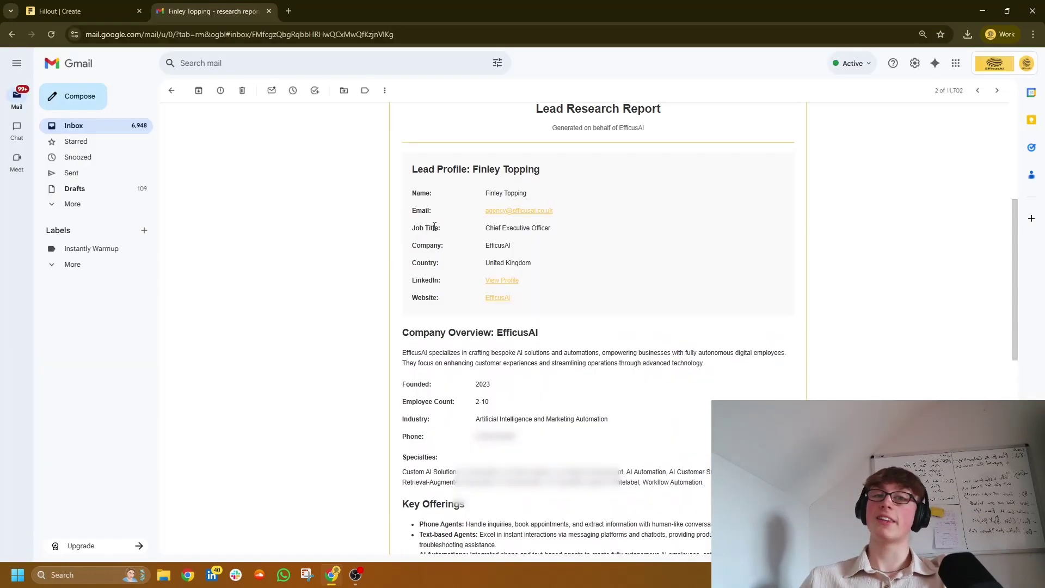
# Step: Scroll through the Lead Research Report email thread in Gmail to review the report
pyautogui.scroll(1, 326, 176)
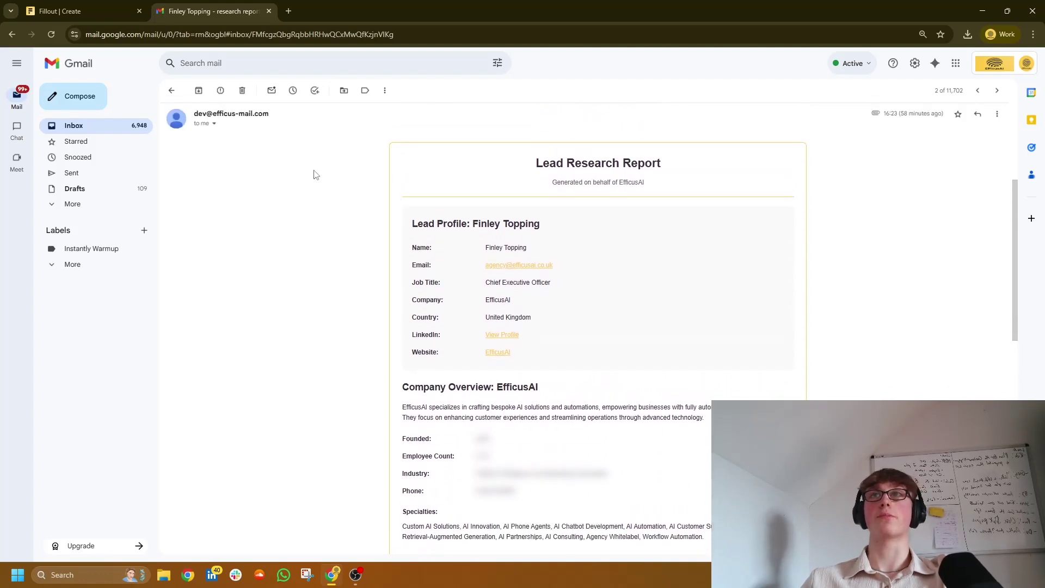
pyautogui.moveTo(430, 172); pyautogui.dragTo(474, 208)
pyautogui.click(483, 181)
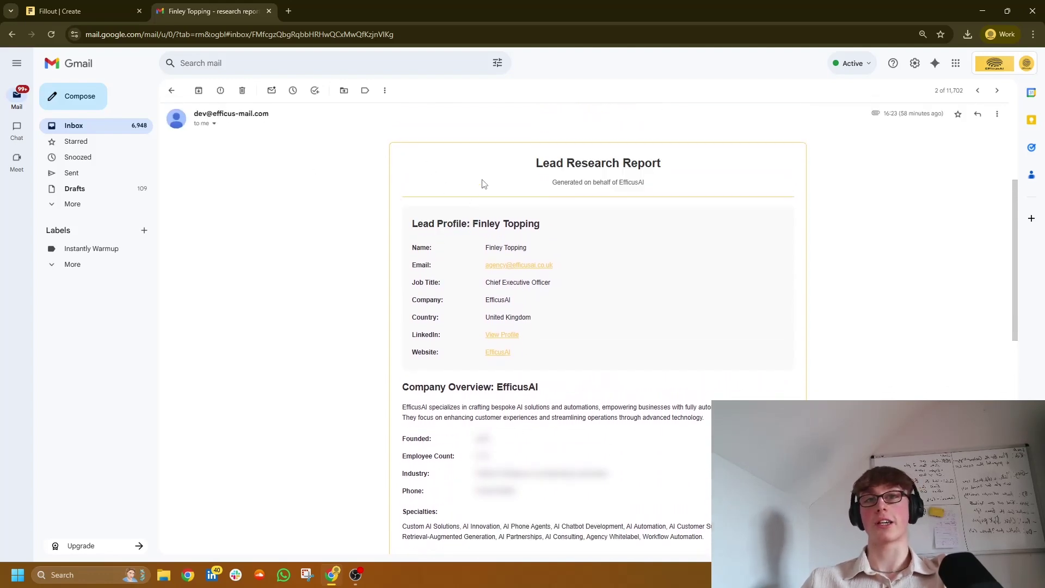
pyautogui.scroll(-5, 433, 190)
pyautogui.scroll(7, 539, 241)
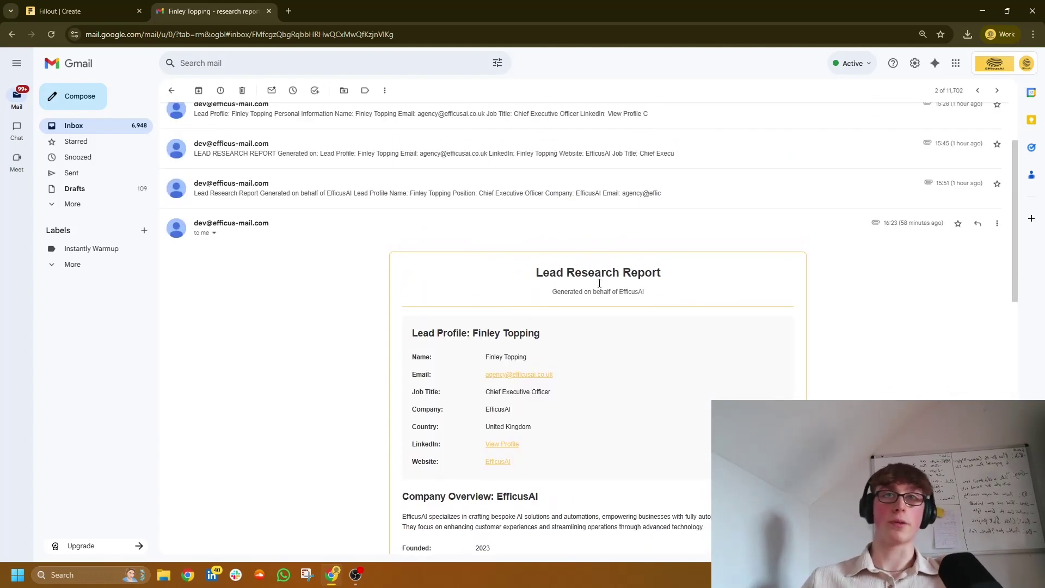